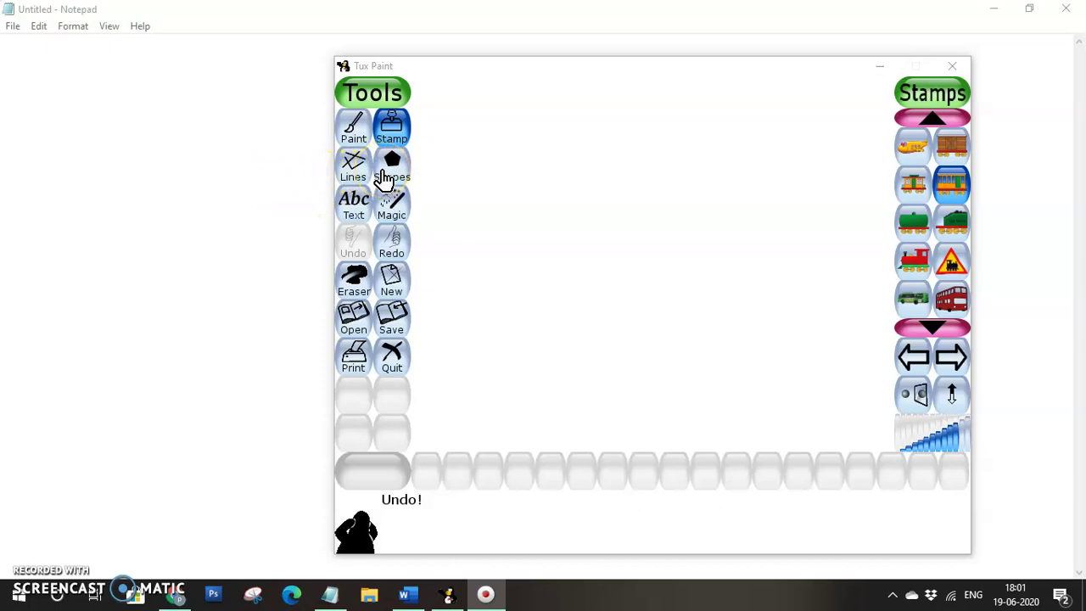
# Draw a light grey straight line from the canvas top centre downward with Lines
pyautogui.click(353, 167)
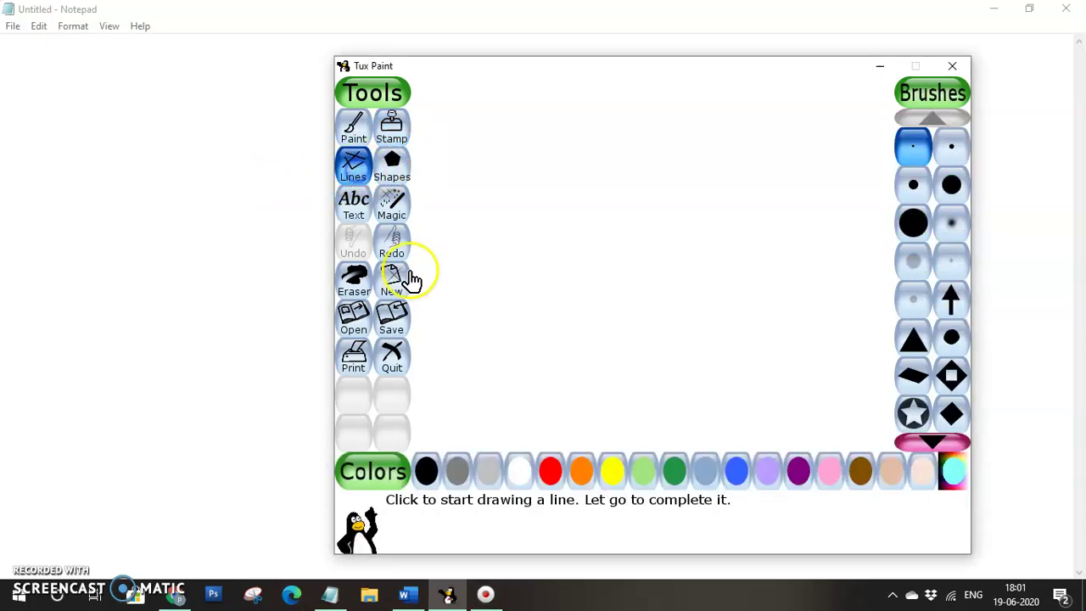
pyautogui.click(490, 471)
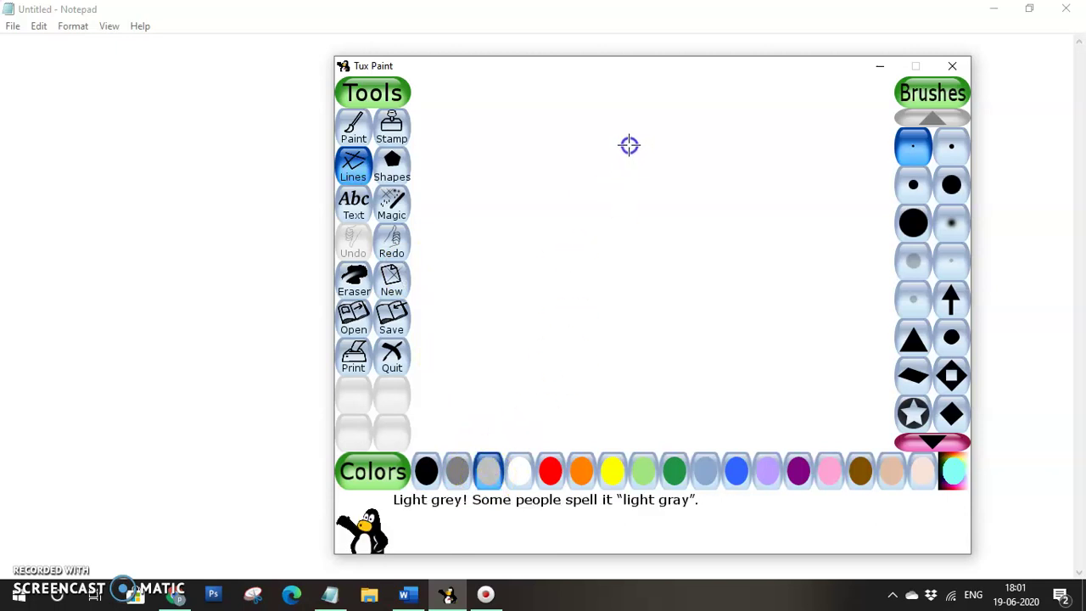
pyautogui.moveTo(628, 145); pyautogui.dragTo(634, 164)
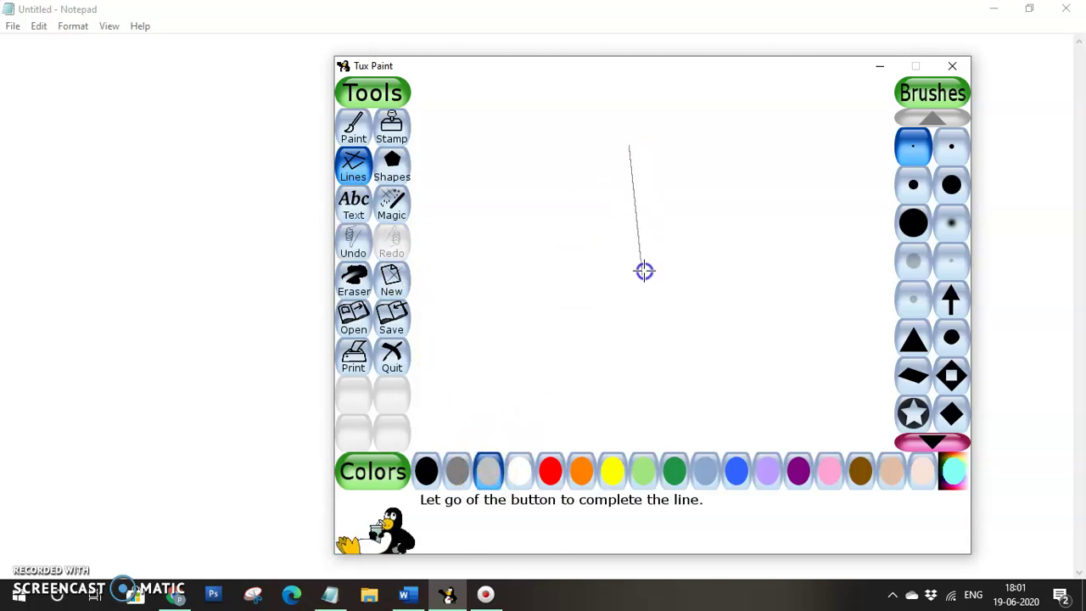
pyautogui.moveTo(644, 271); pyautogui.dragTo(629, 400)
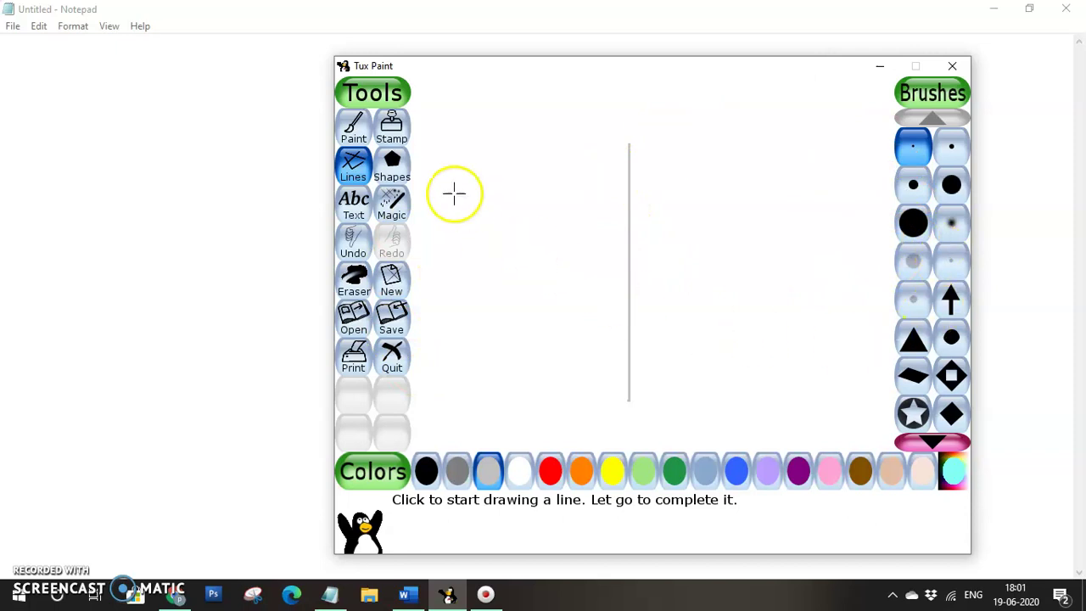
# Place two trial outline triangles over the line top, undoing each
pyautogui.click(392, 165)
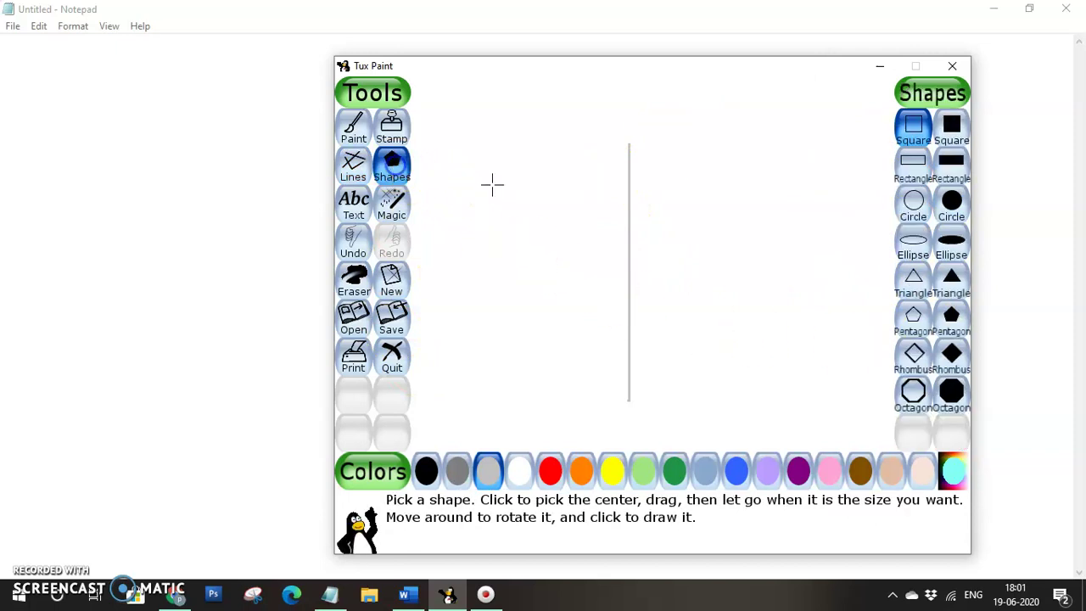
pyautogui.click(913, 280)
pyautogui.moveTo(605, 101)
pyautogui.mouseDown()
pyautogui.moveTo(620, 138)
pyautogui.moveTo(750, 197)
pyautogui.mouseUp()
pyautogui.click(750, 197)
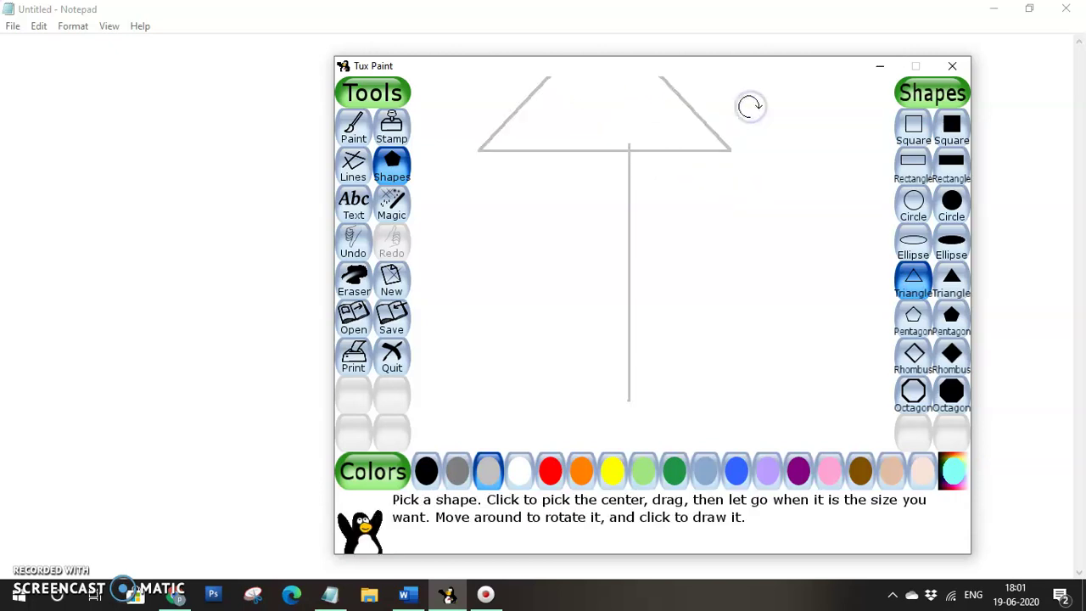
pyautogui.hotkey('ctrl', 'z')
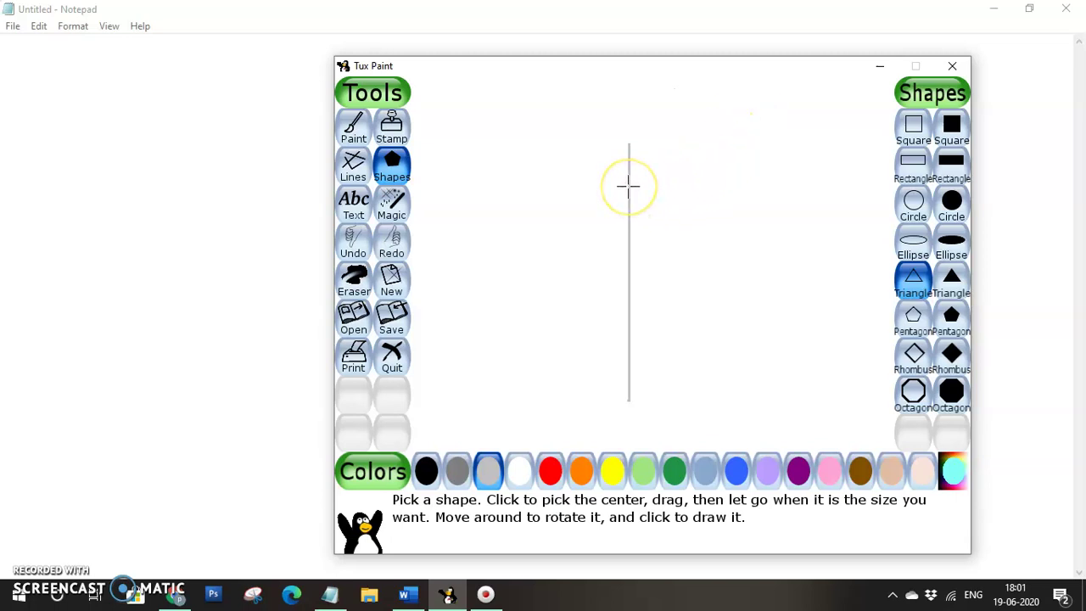
pyautogui.moveTo(628, 185); pyautogui.dragTo(782, 253)
pyautogui.click(782, 187)
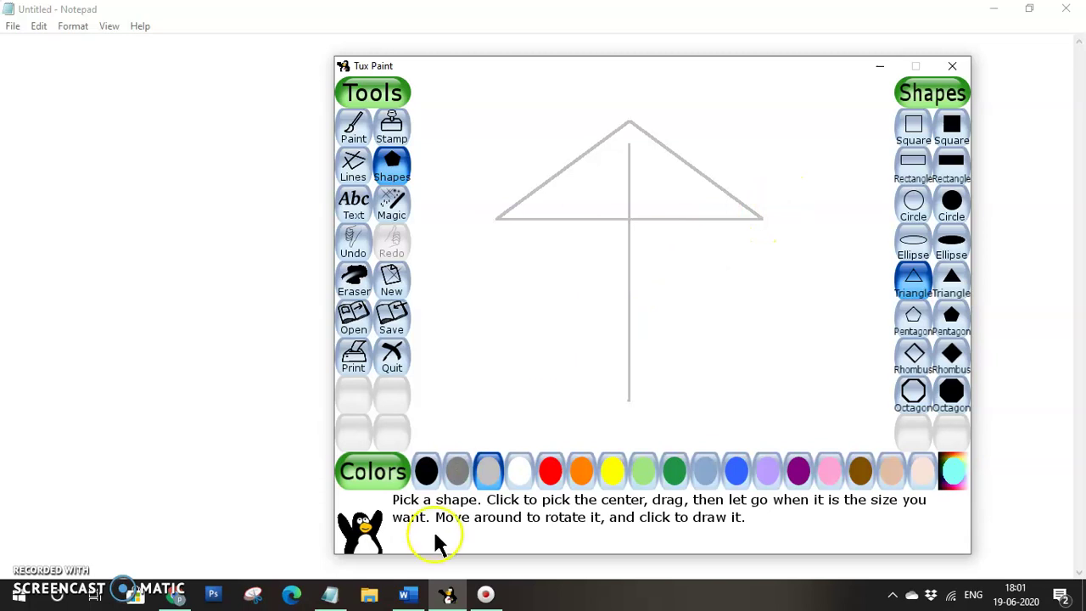
pyautogui.hotkey('ctrl', 'z')
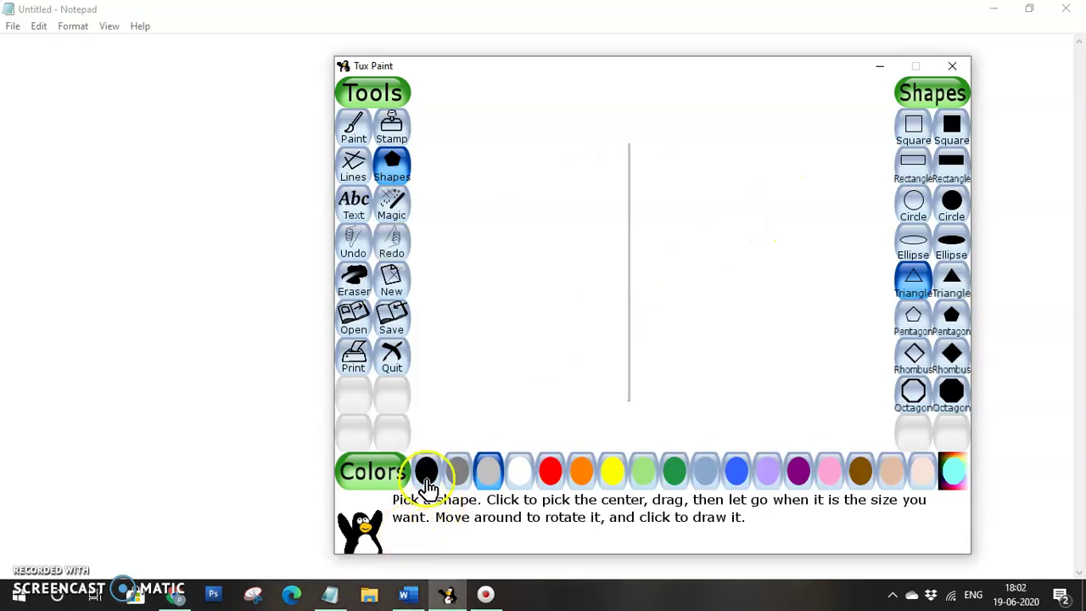
# Draw a black outline triangle roof spanning the top of the grey line
pyautogui.click(427, 470)
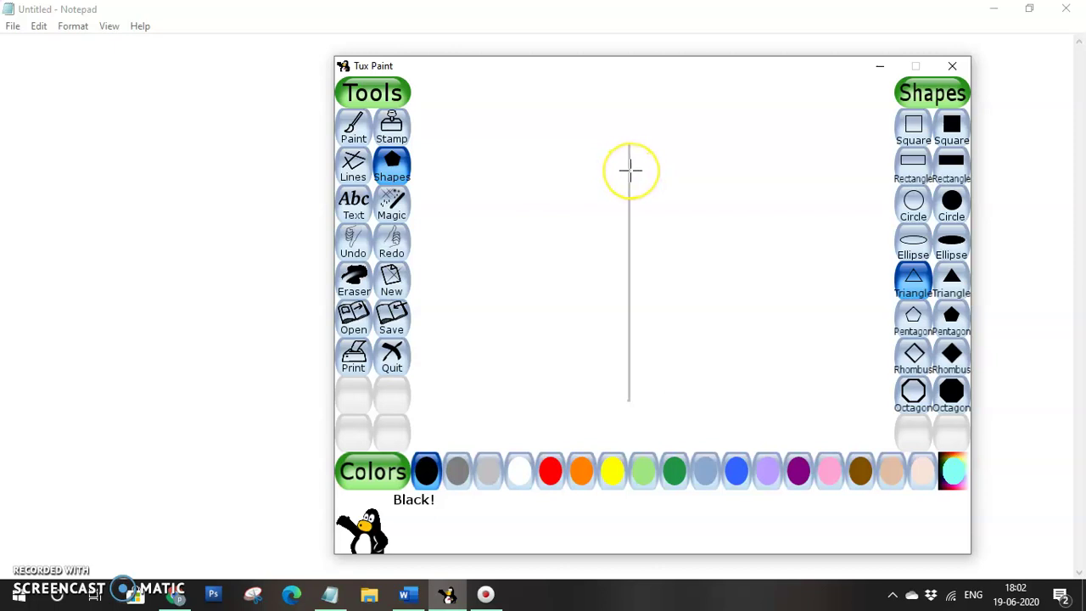
pyautogui.moveTo(629, 170); pyautogui.dragTo(778, 240)
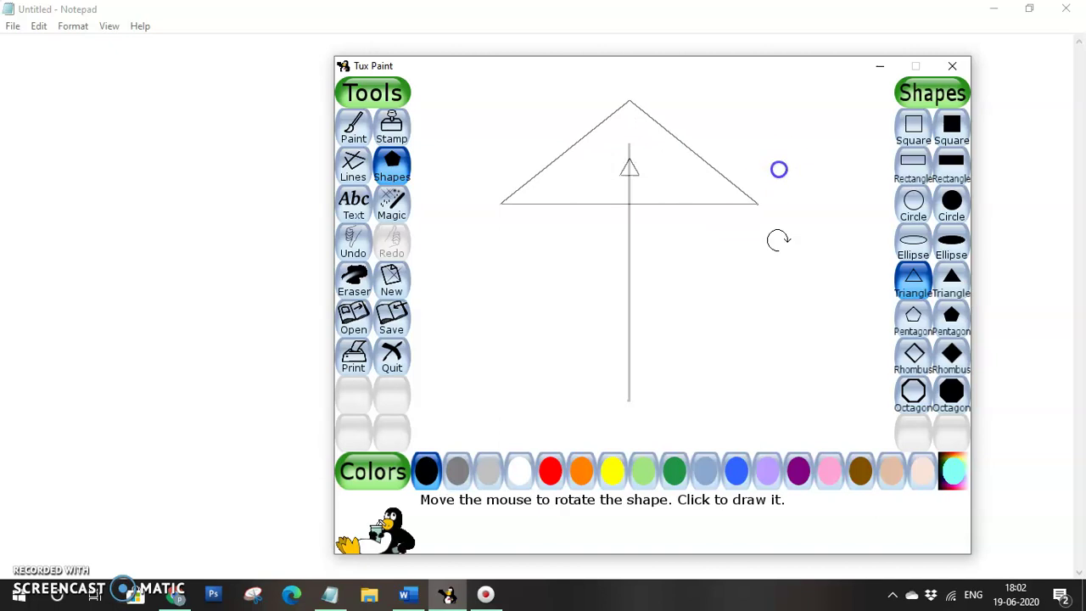
pyautogui.click(779, 169)
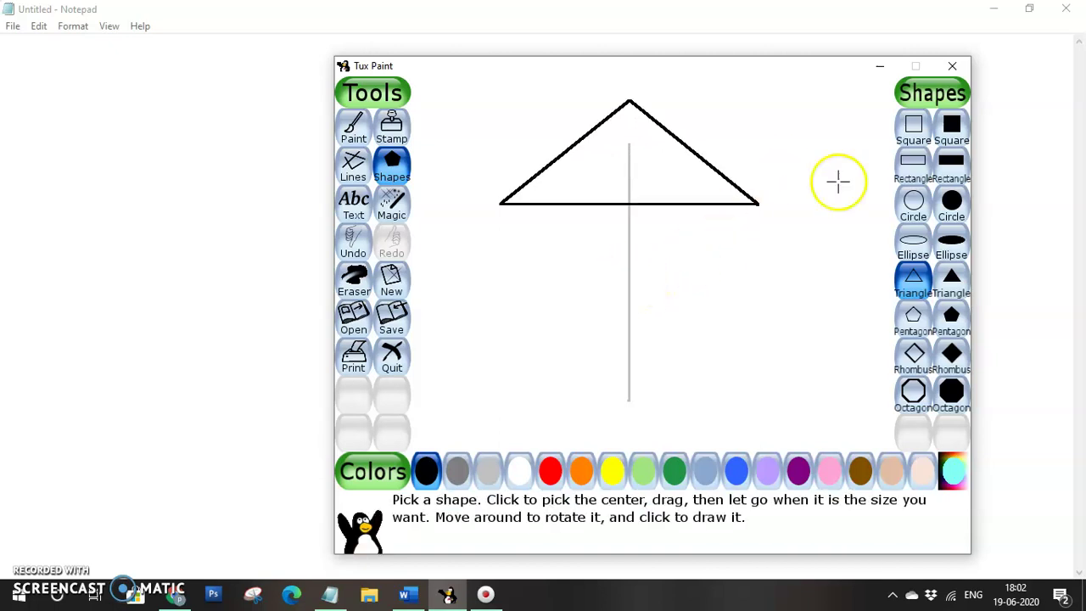
# Draw a large outline square house body below the roof and a small outline circle inside it
pyautogui.click(913, 127)
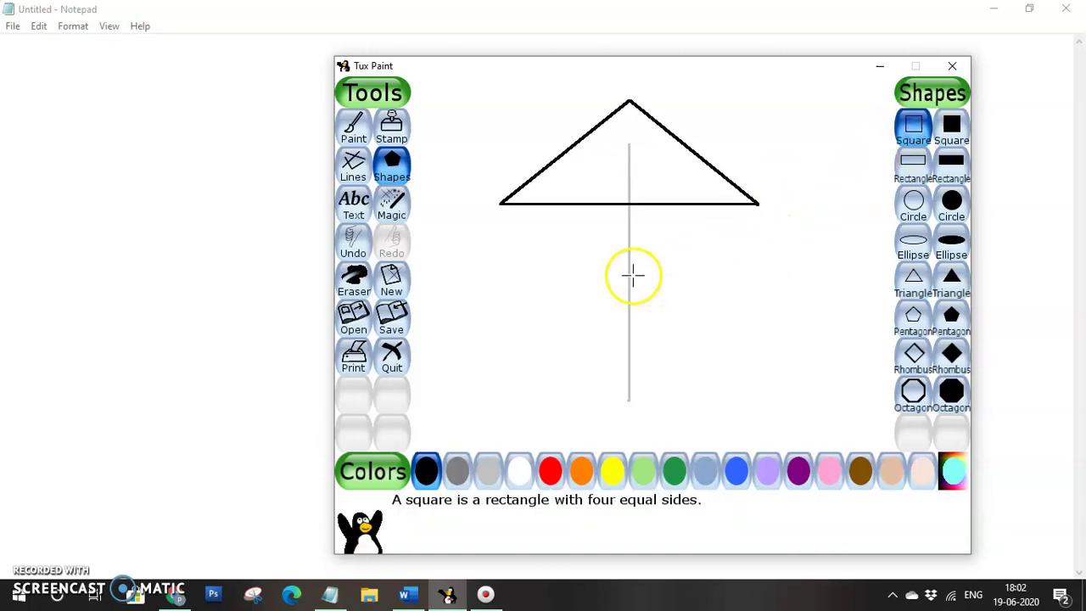
pyautogui.moveTo(630, 288); pyautogui.dragTo(743, 410)
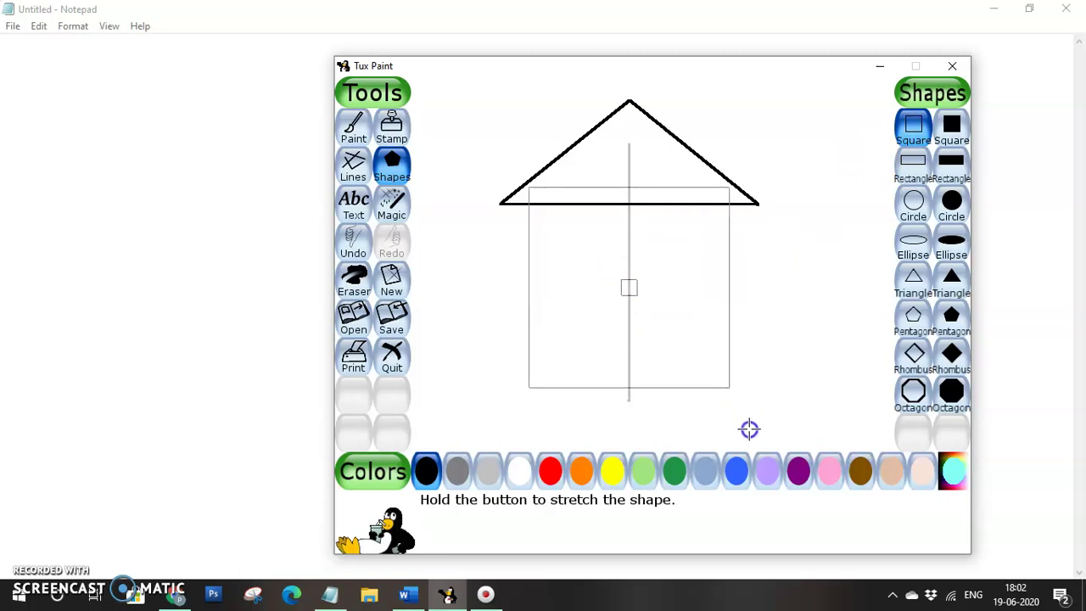
pyautogui.moveTo(743, 410); pyautogui.dragTo(750, 436)
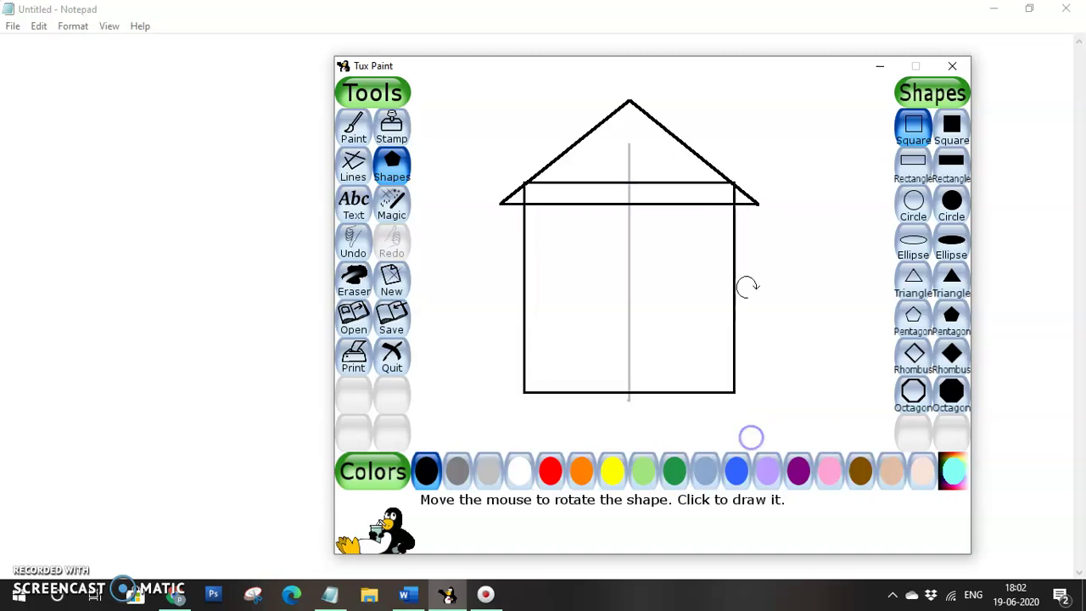
pyautogui.click(744, 285)
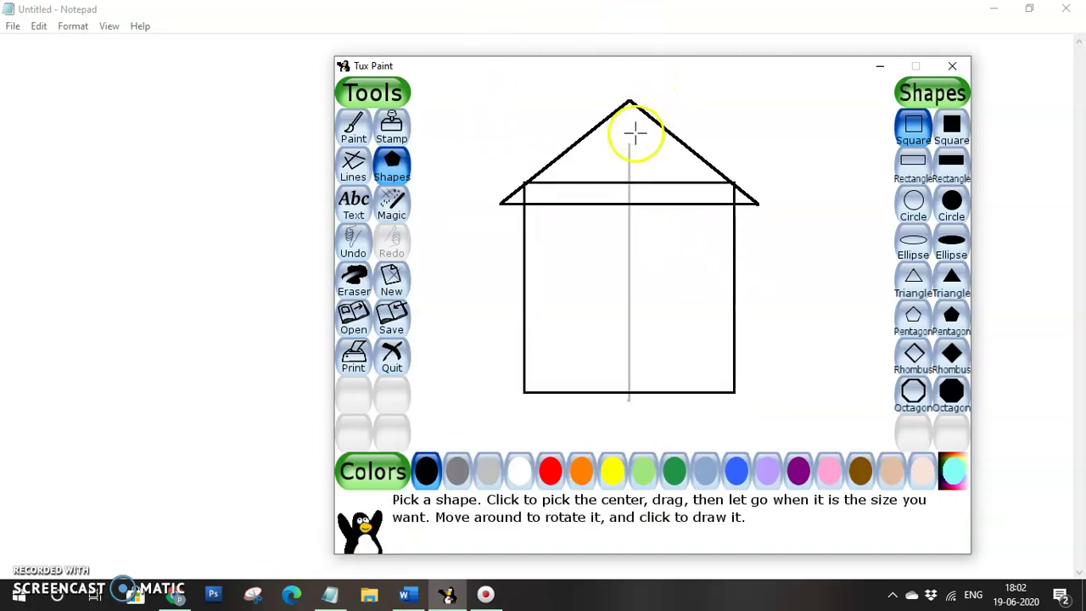
pyautogui.click(912, 204)
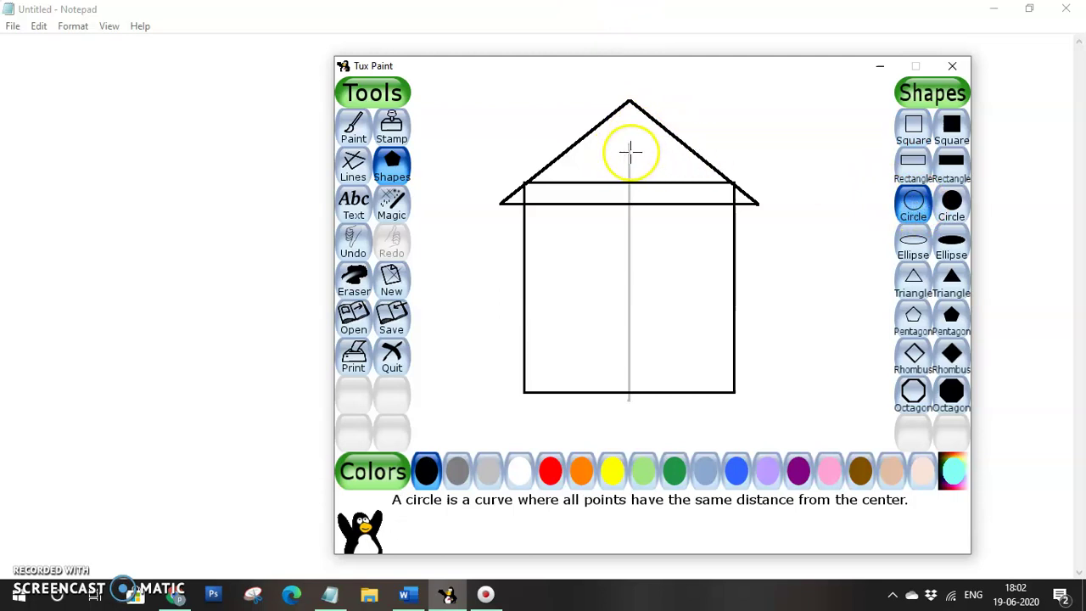
pyautogui.moveTo(630, 151); pyautogui.dragTo(652, 176)
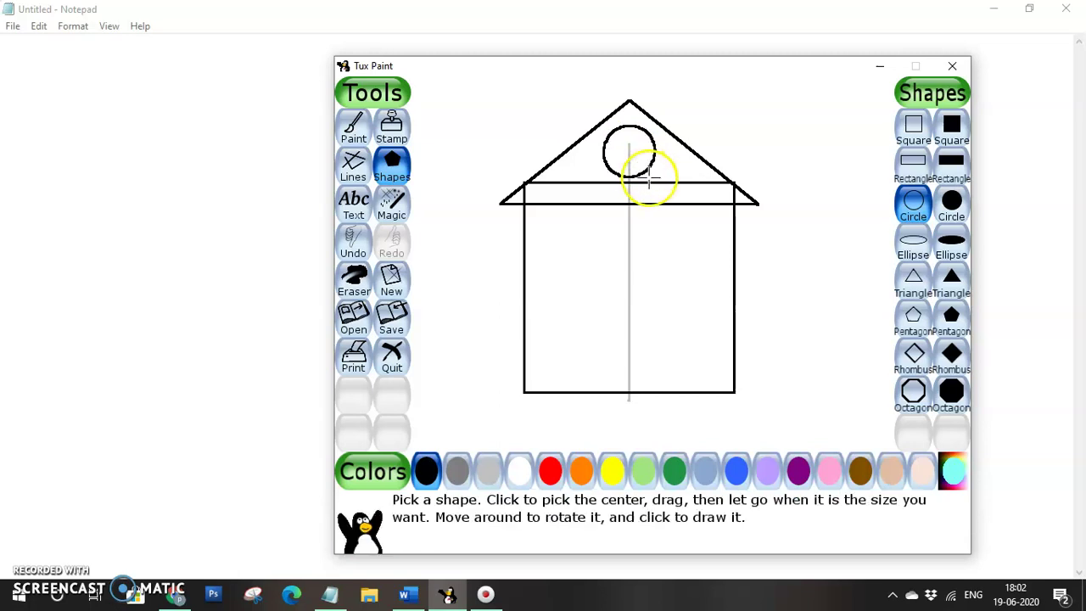
# Draw a tall outline square door in the lower part of the house
pyautogui.click(913, 129)
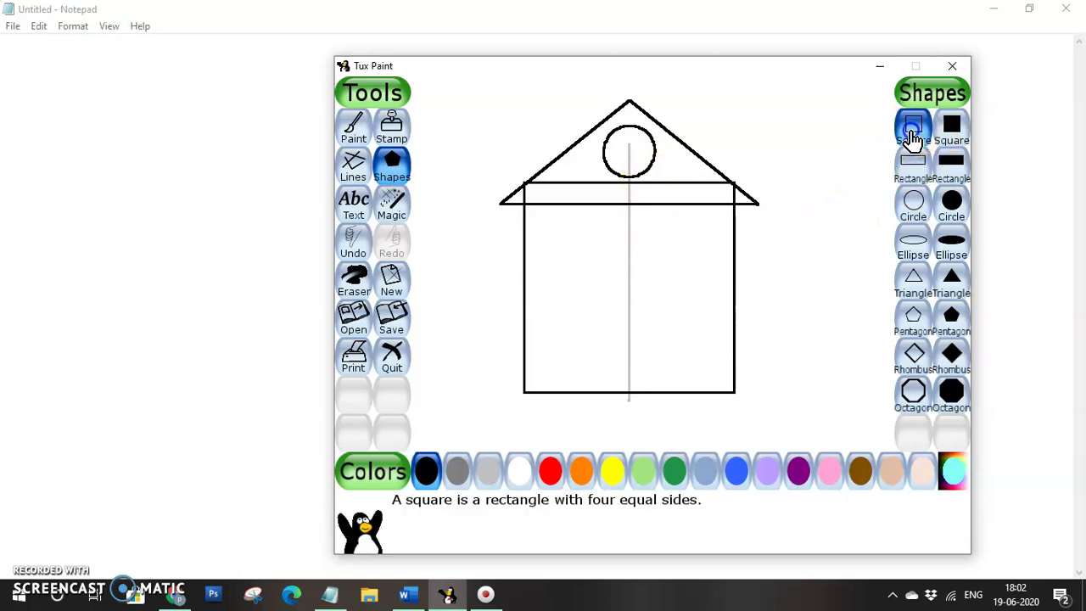
pyautogui.moveTo(630, 327); pyautogui.dragTo(643, 415)
pyautogui.click(641, 326)
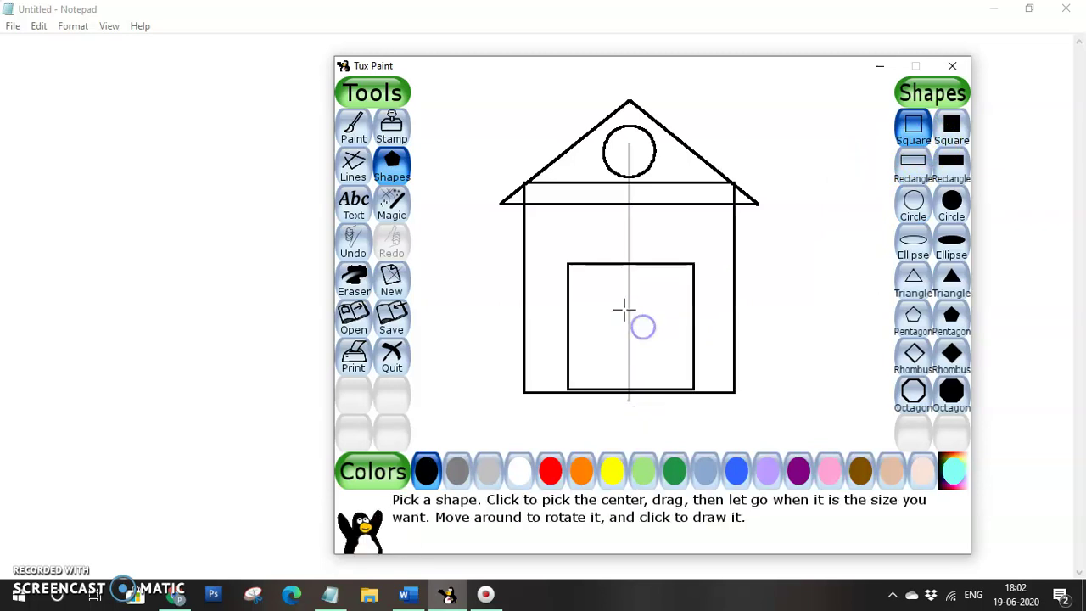
# Add matching small square windows on the left and right, redoing the rotated right one
pyautogui.moveTo(563, 224)
pyautogui.mouseDown()
pyautogui.moveTo(566, 243)
pyautogui.moveTo(576, 242)
pyautogui.mouseUp()
pyautogui.click(577, 229)
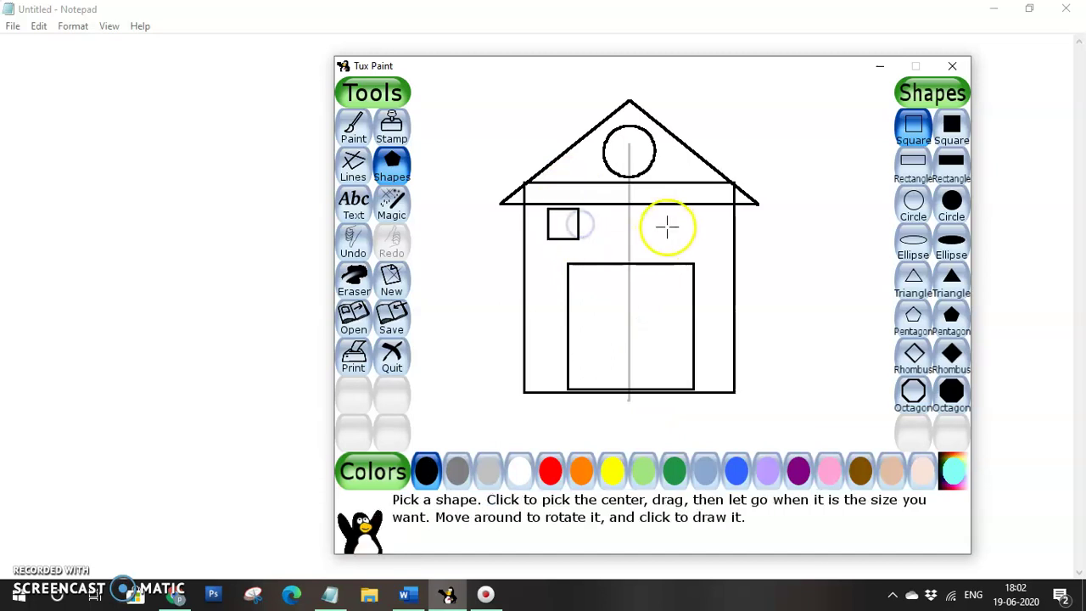
pyautogui.moveTo(685, 219); pyautogui.dragTo(696, 235)
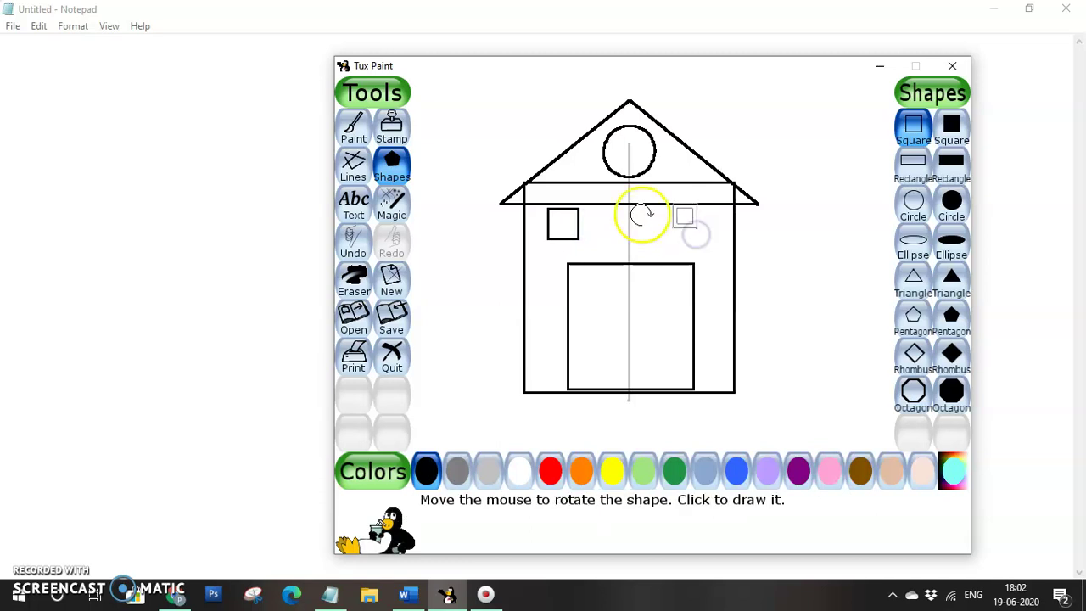
pyautogui.click(662, 229)
pyautogui.click(355, 253)
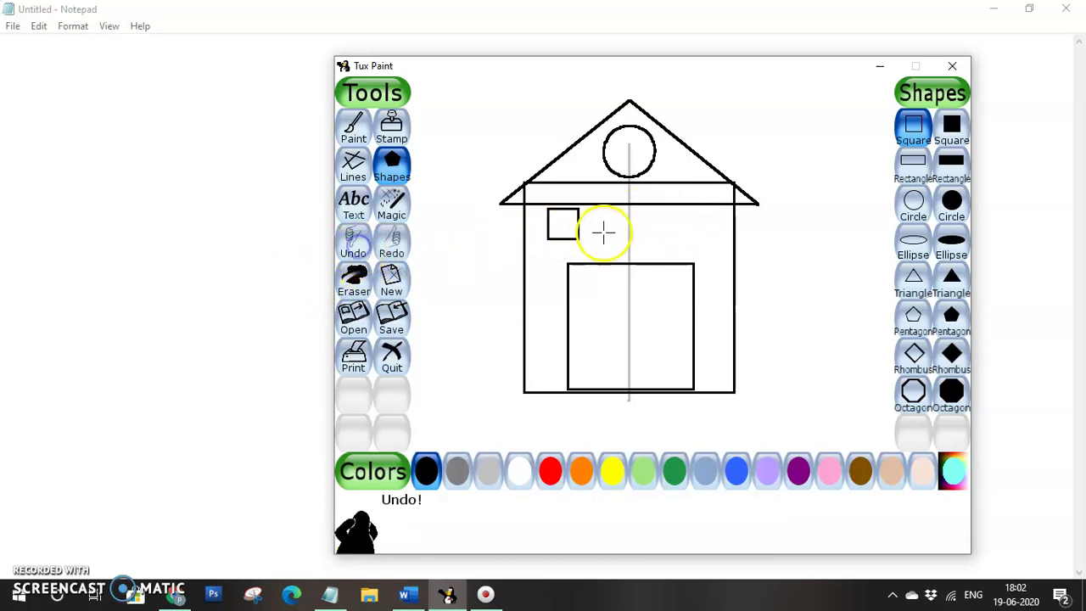
pyautogui.moveTo(690, 222); pyautogui.dragTo(695, 235)
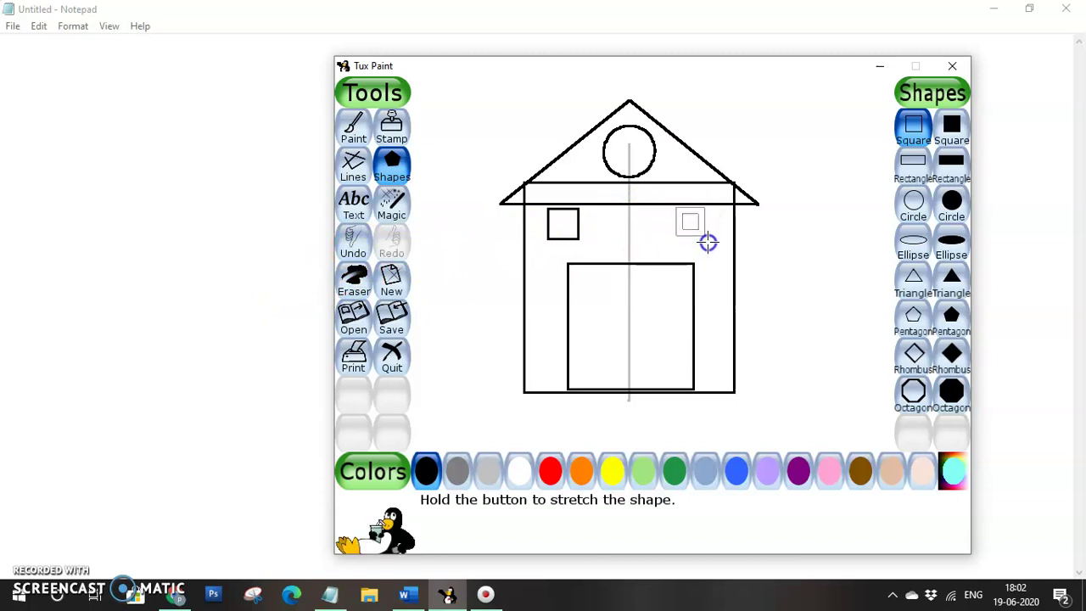
pyautogui.moveTo(707, 243); pyautogui.dragTo(708, 242)
pyautogui.click(705, 223)
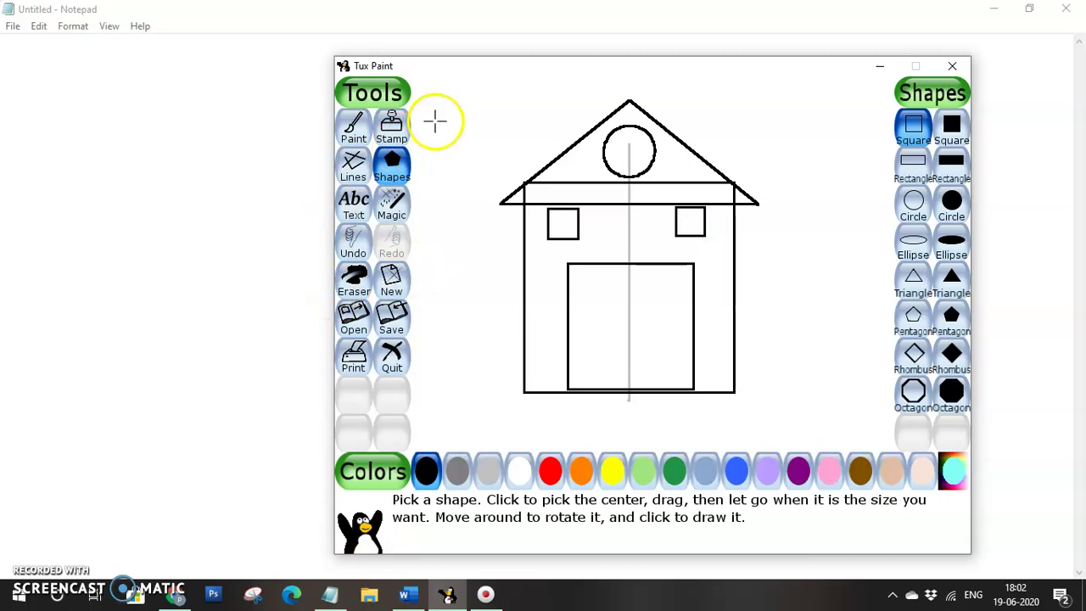
# Fill the roof circle and both windows with orange using Magic Fill
pyautogui.click(391, 206)
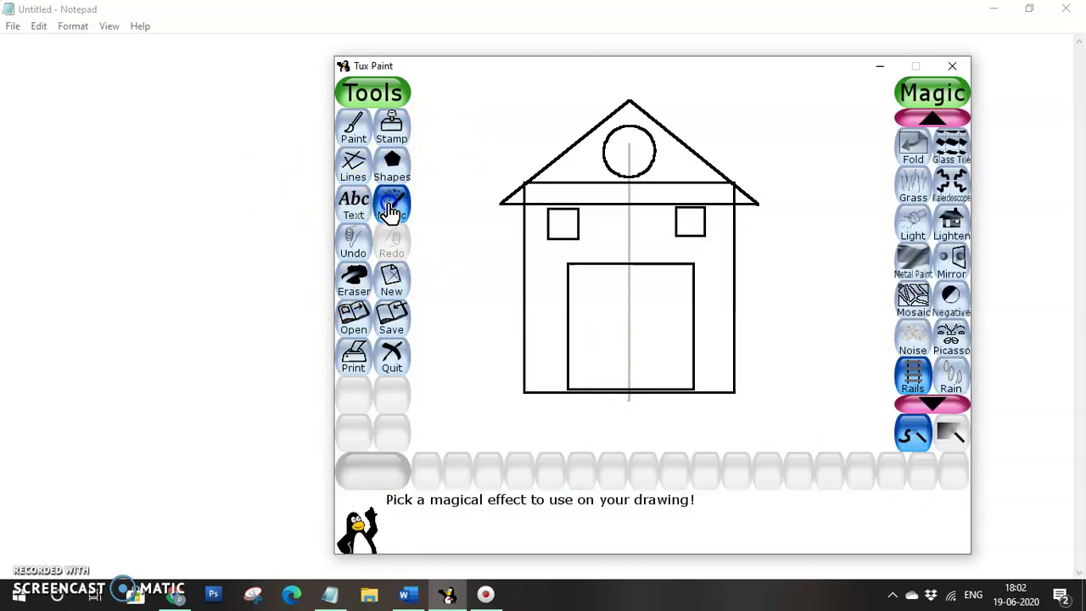
pyautogui.scroll(2, 959, 254)
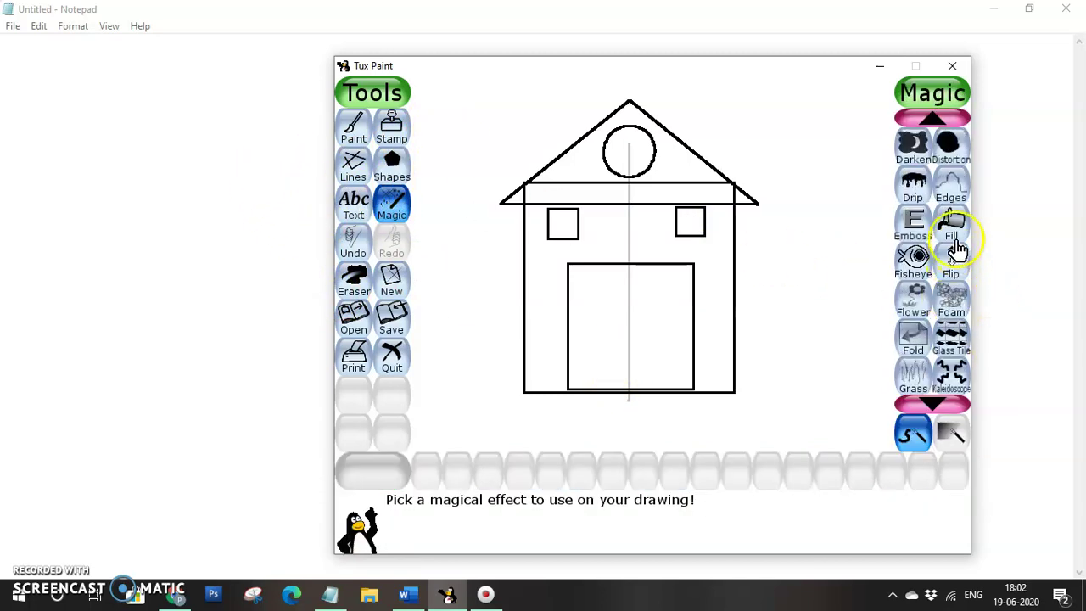
pyautogui.click(951, 236)
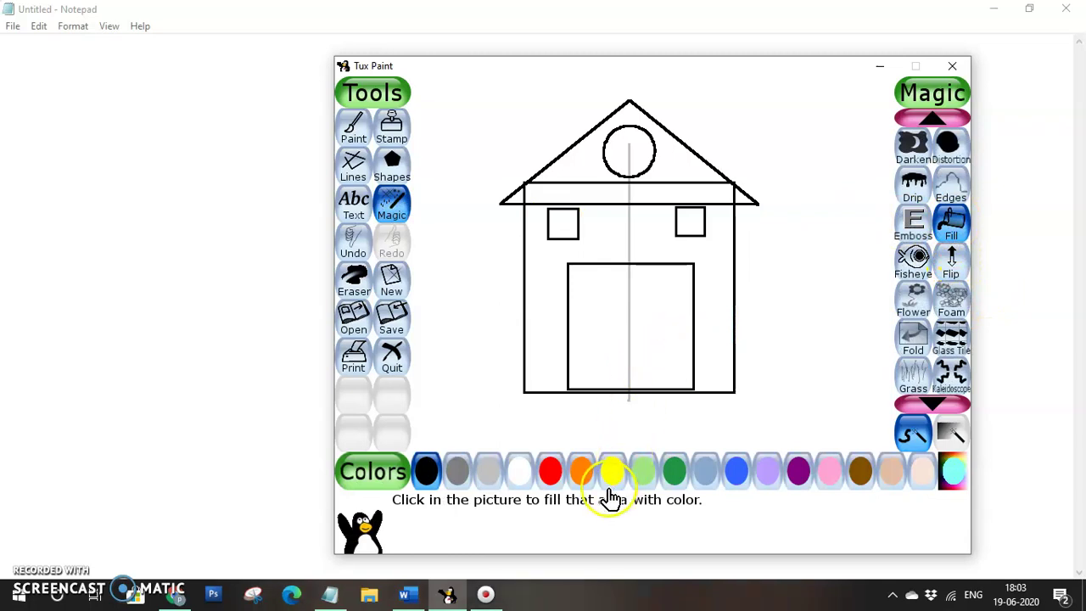
pyautogui.click(580, 470)
pyautogui.click(626, 158)
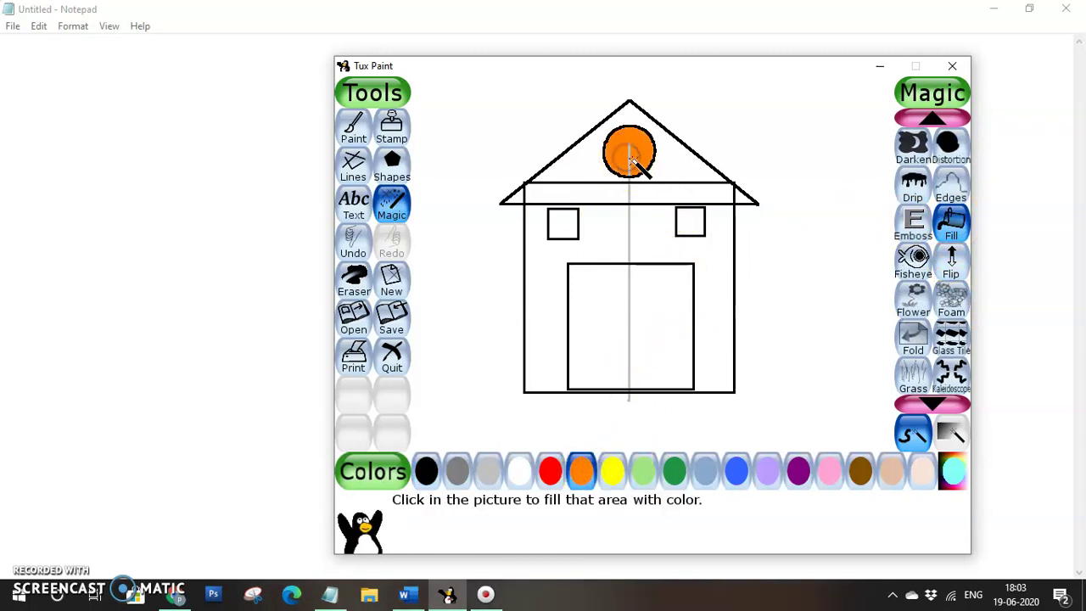
pyautogui.click(689, 222)
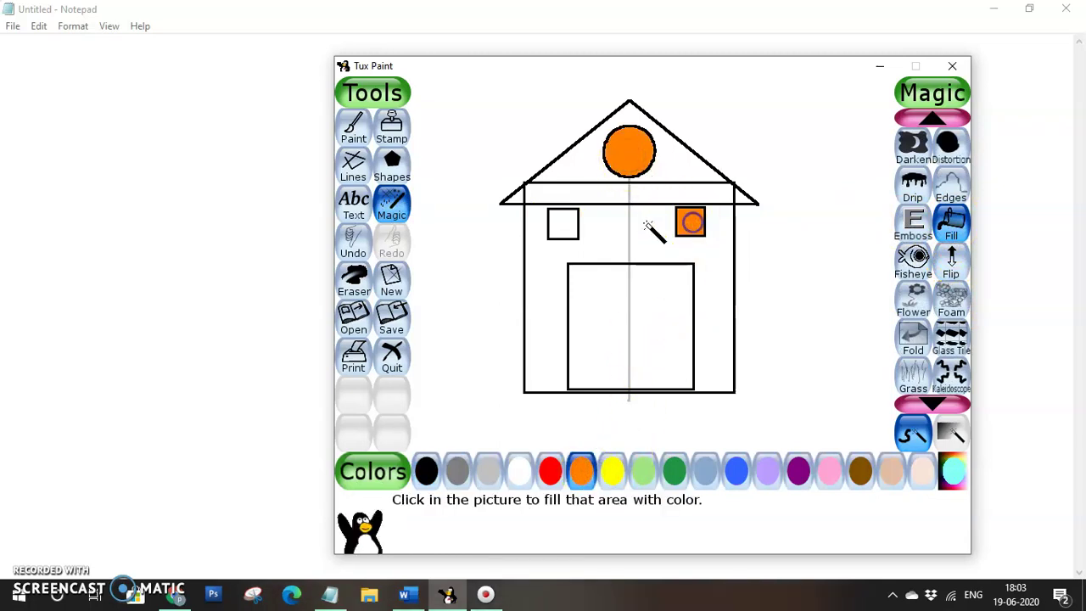
pyautogui.click(563, 224)
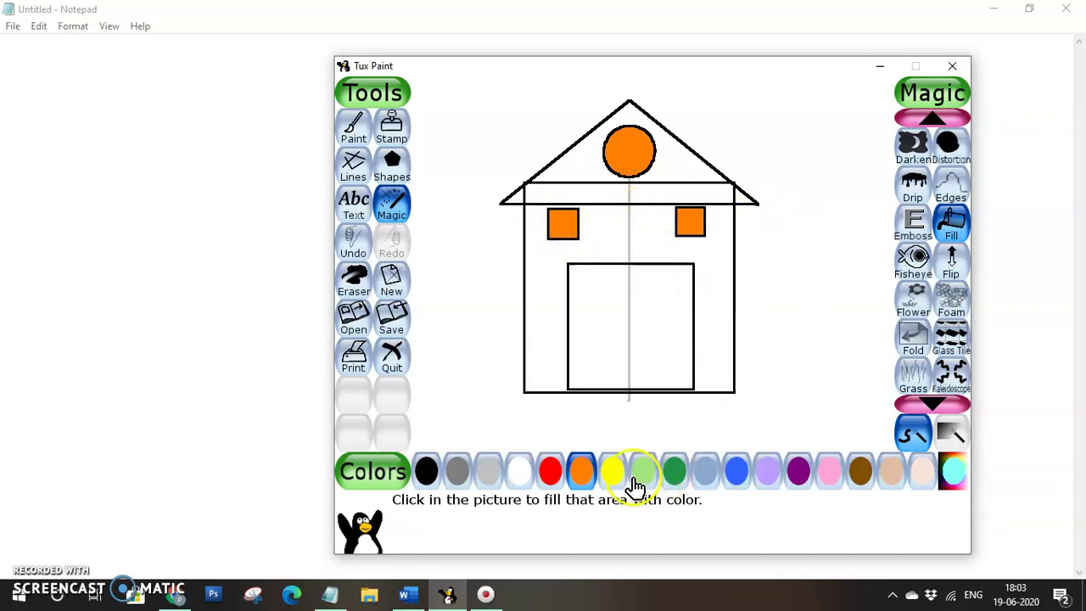
# Fill the roof triangle and both eave tips with brown
pyautogui.click(858, 470)
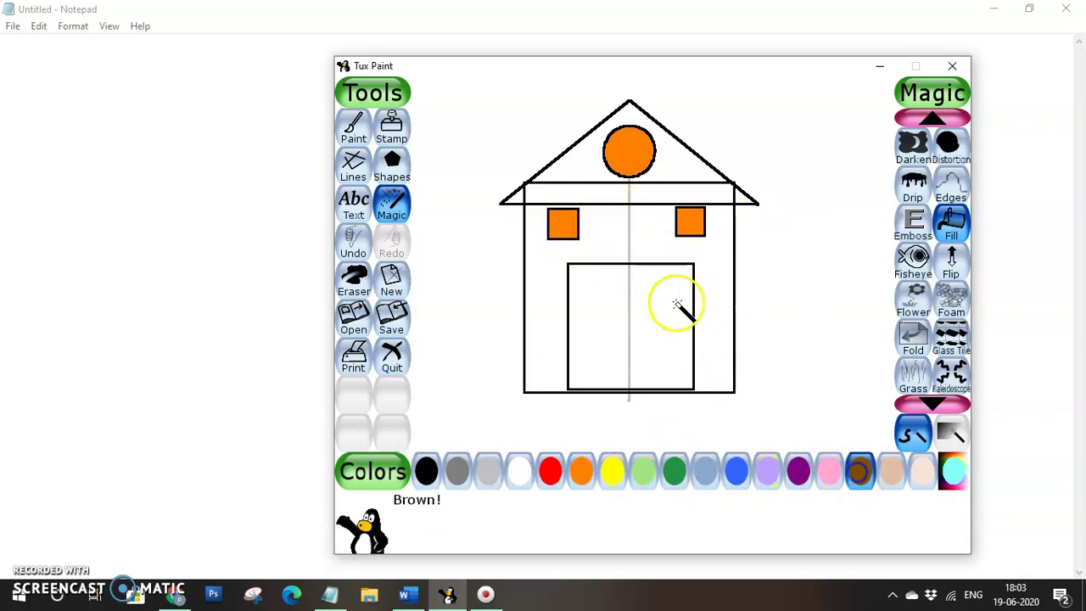
pyautogui.click(653, 170)
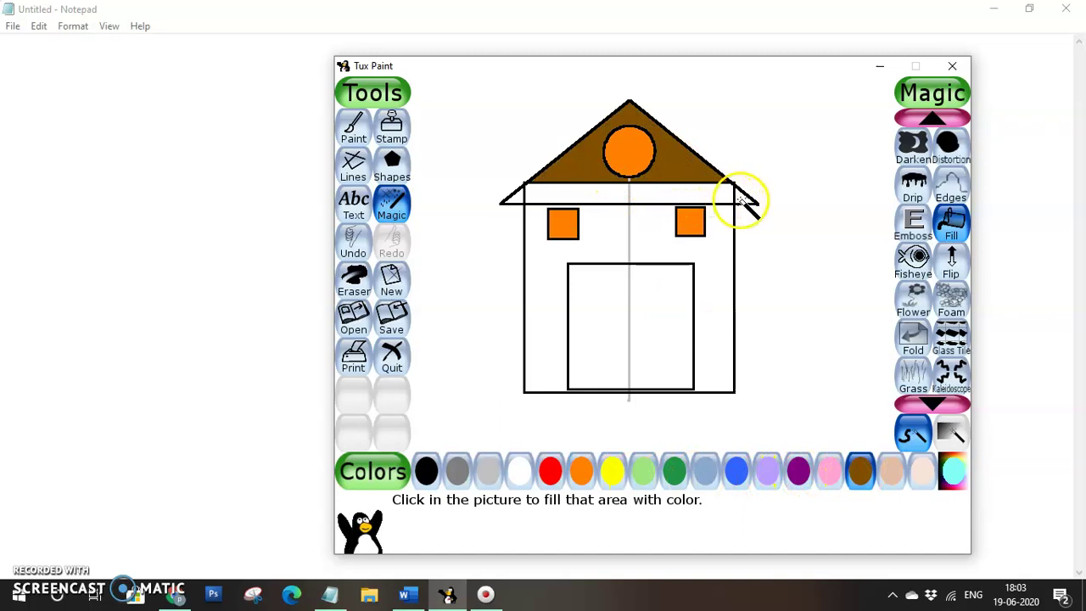
pyautogui.click(743, 200)
pyautogui.click(512, 198)
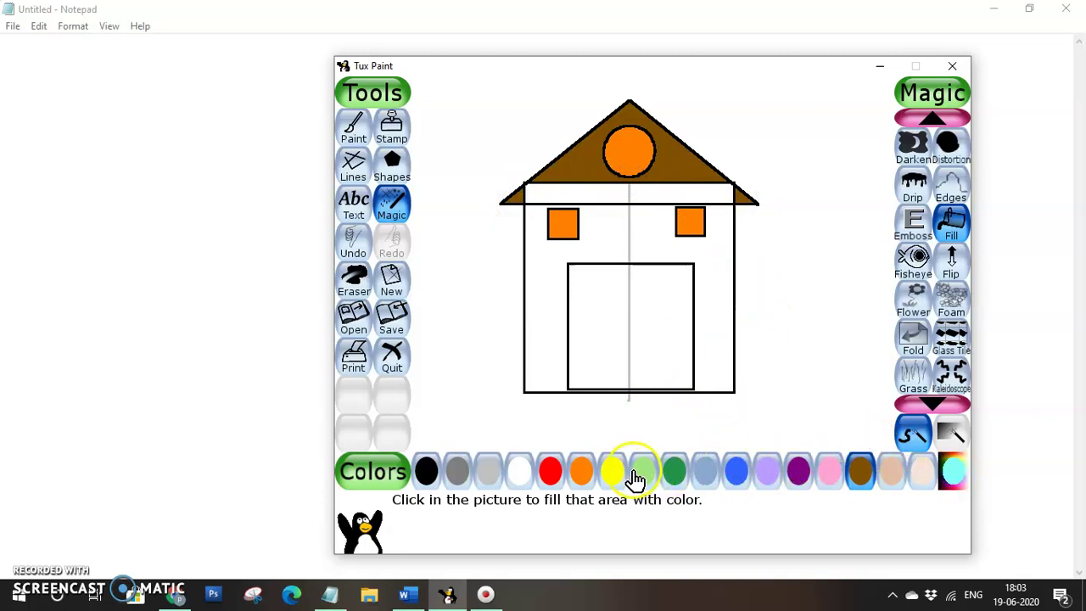
pyautogui.click(859, 469)
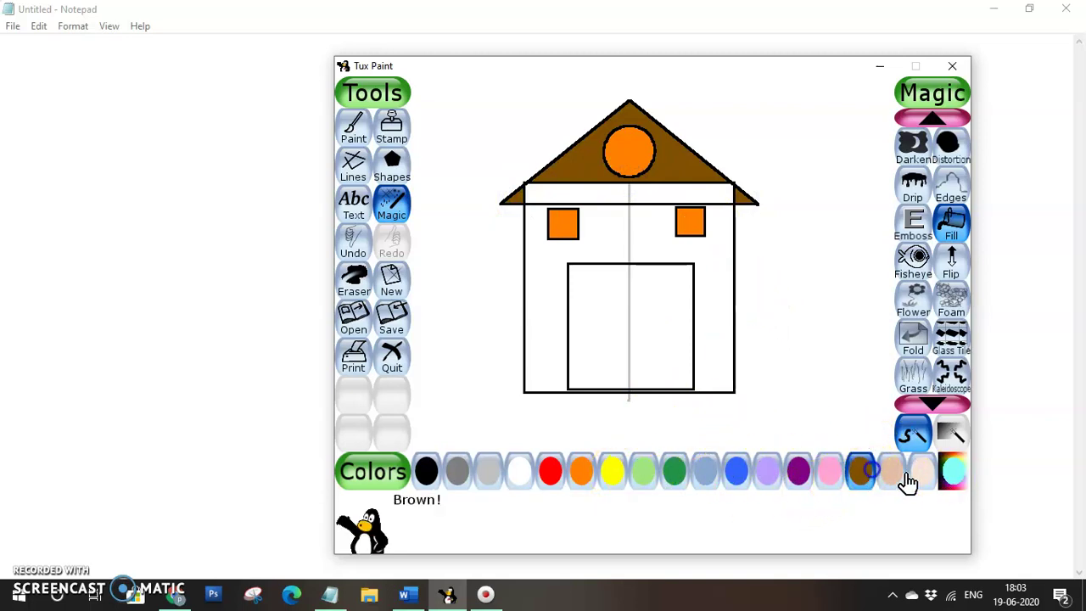
# Mix a custom tan colour and fill the walls beside the door and the under-roof strip
pyautogui.click(953, 469)
pyautogui.moveTo(562, 238); pyautogui.dragTo(600, 185)
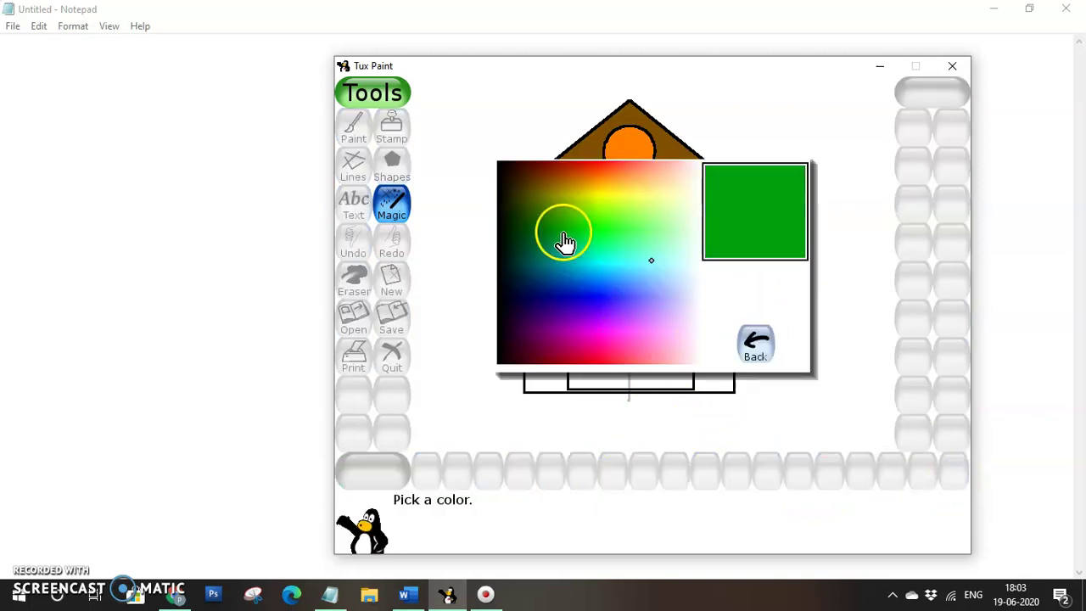
pyautogui.click(585, 187)
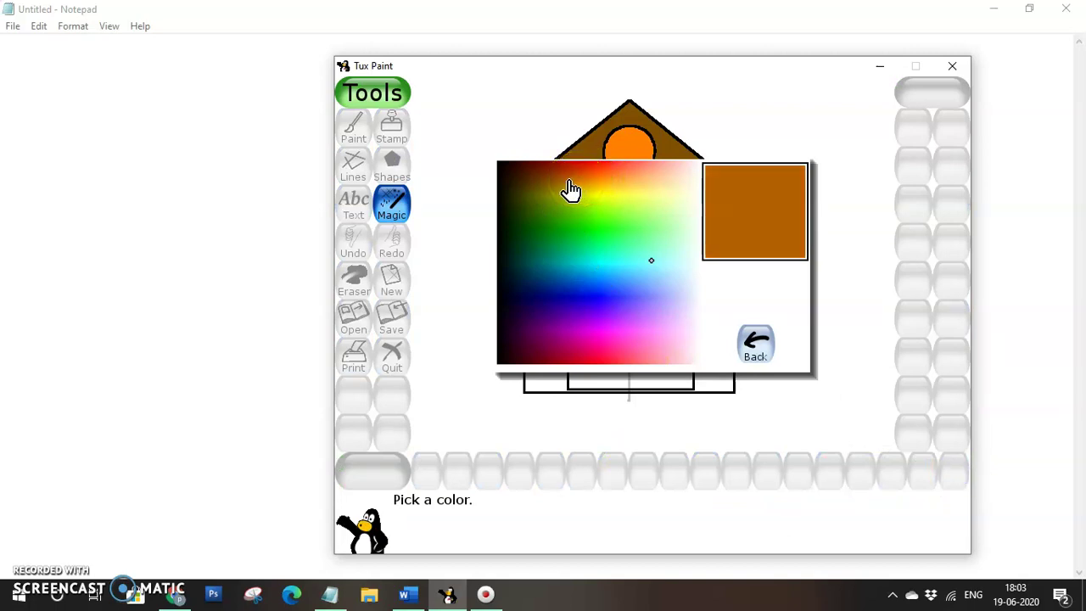
pyautogui.click(577, 194)
pyautogui.click(577, 193)
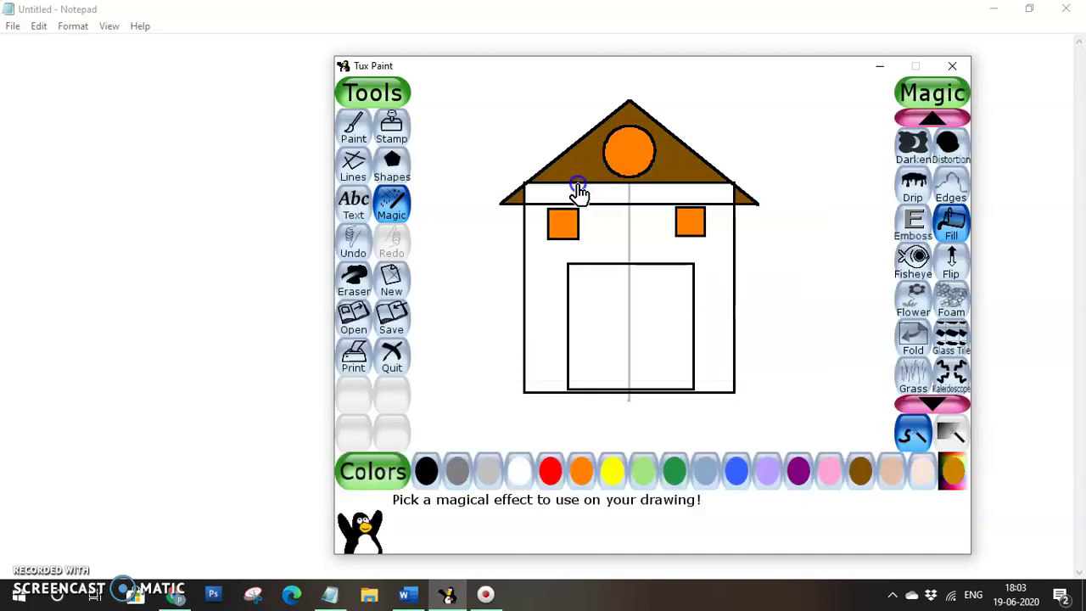
pyautogui.click(605, 246)
pyautogui.click(660, 246)
pyautogui.click(679, 195)
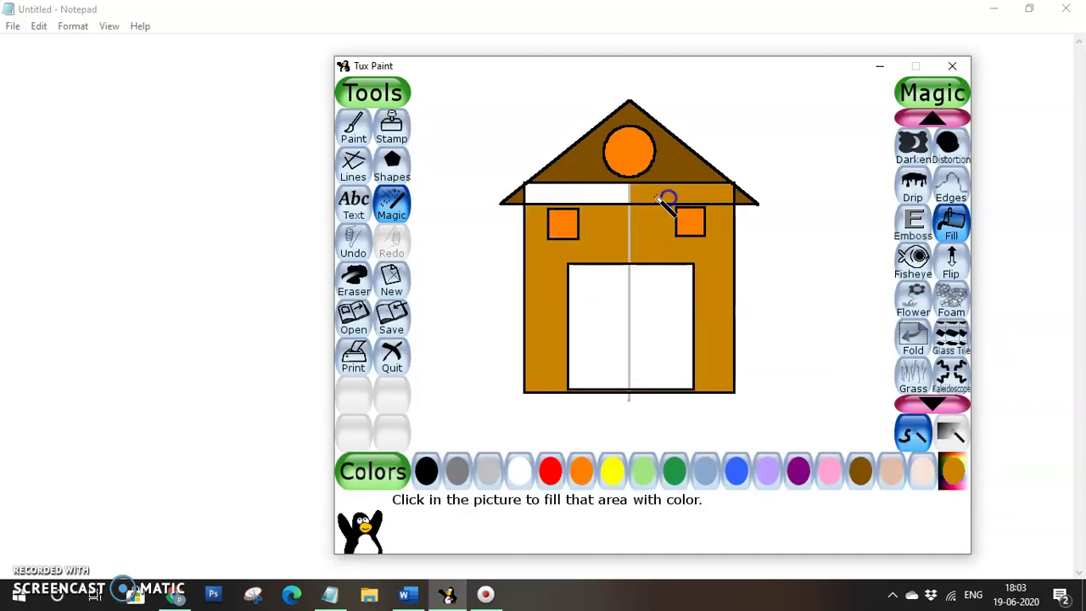
pyautogui.click(594, 195)
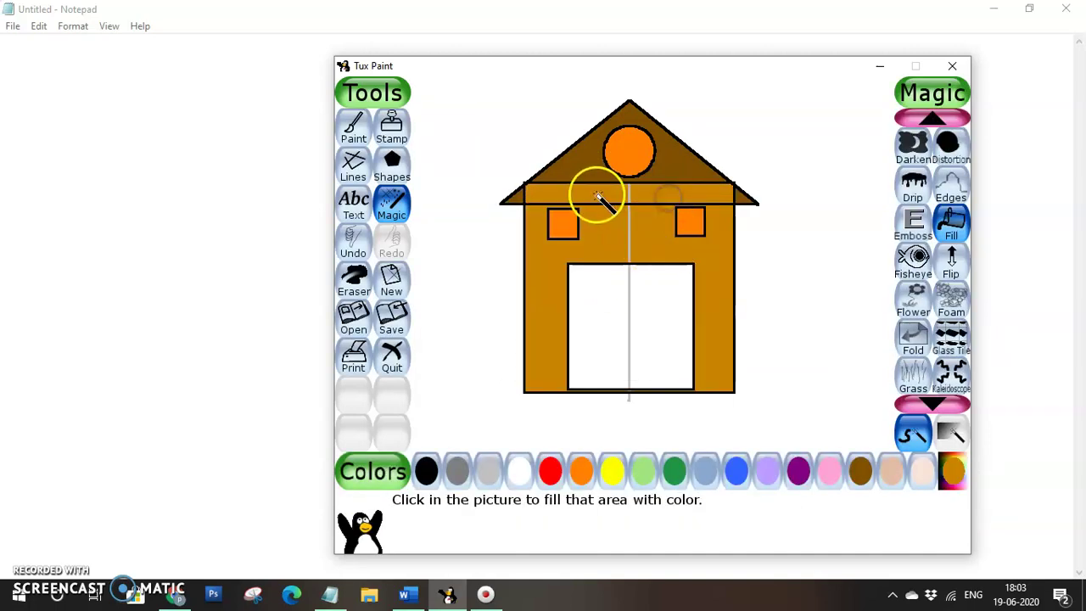
pyautogui.click(629, 231)
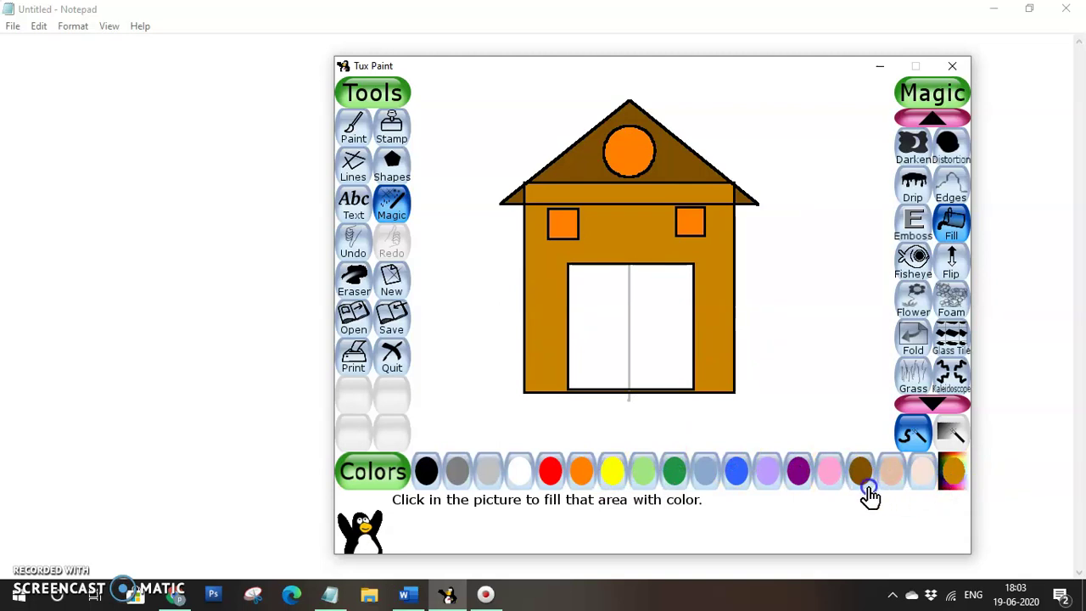
# Mix a custom olive green and fill both door halves with it
pyautogui.click(953, 479)
pyautogui.moveTo(648, 318)
pyautogui.mouseDown()
pyautogui.moveTo(591, 236)
pyautogui.moveTo(555, 207)
pyautogui.mouseUp()
pyautogui.click(554, 206)
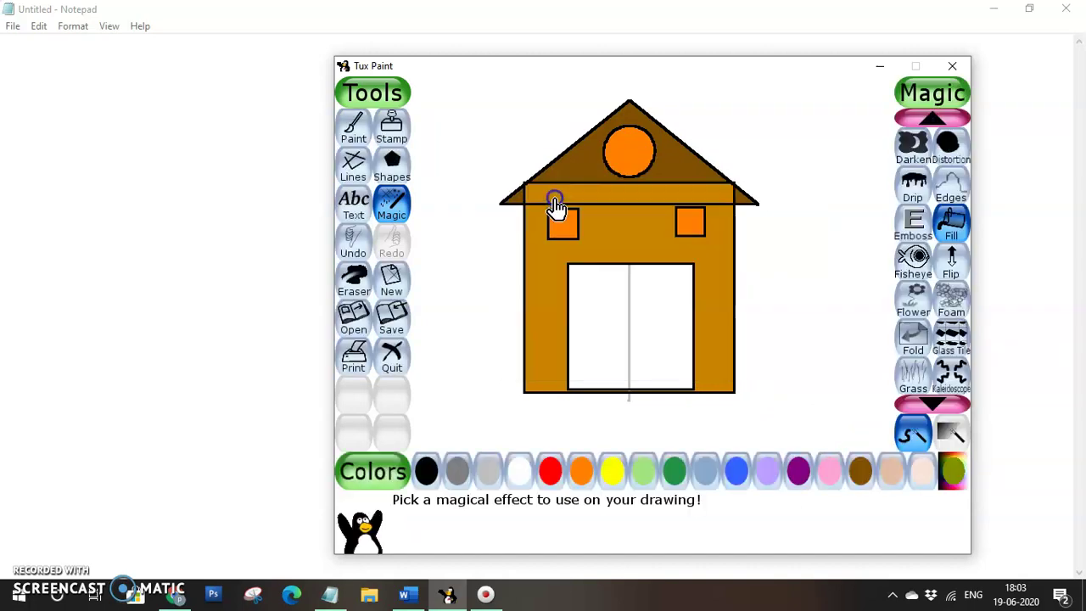
pyautogui.click(662, 331)
pyautogui.click(589, 331)
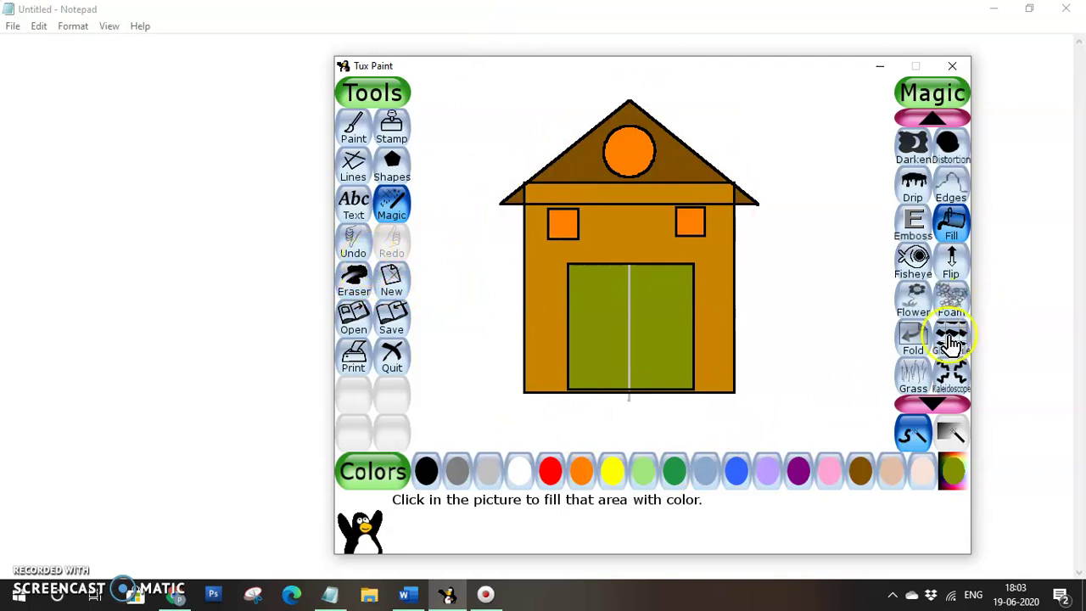
pyautogui.scroll(-2, 952, 329)
pyautogui.scroll(-1, 953, 328)
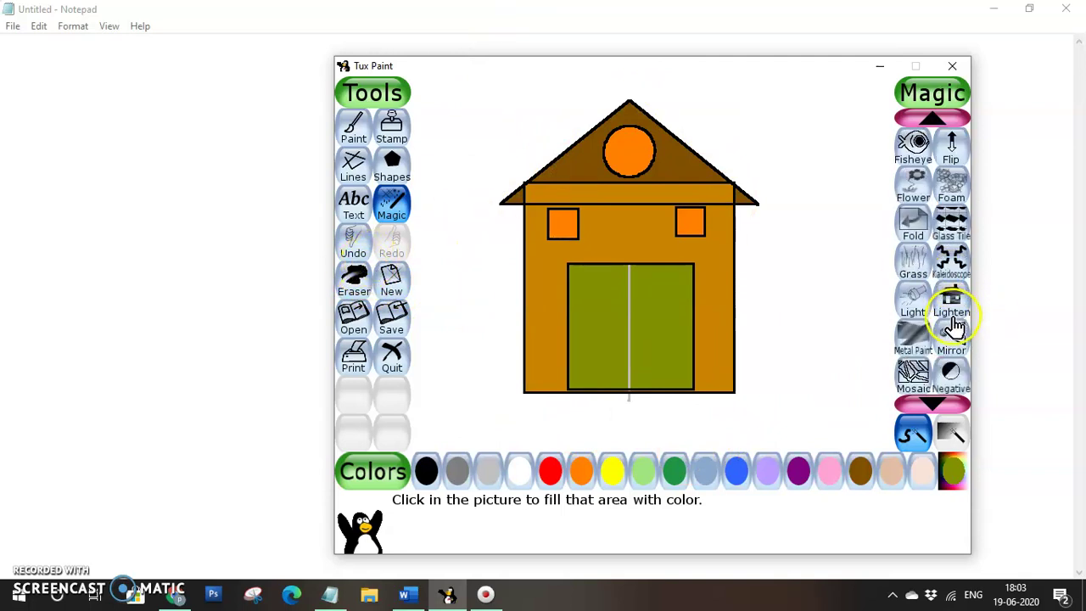
pyautogui.scroll(-3, 952, 324)
# Lay a straight Rails track across the canvas at the house base, undoing curved attempts
pyautogui.click(912, 339)
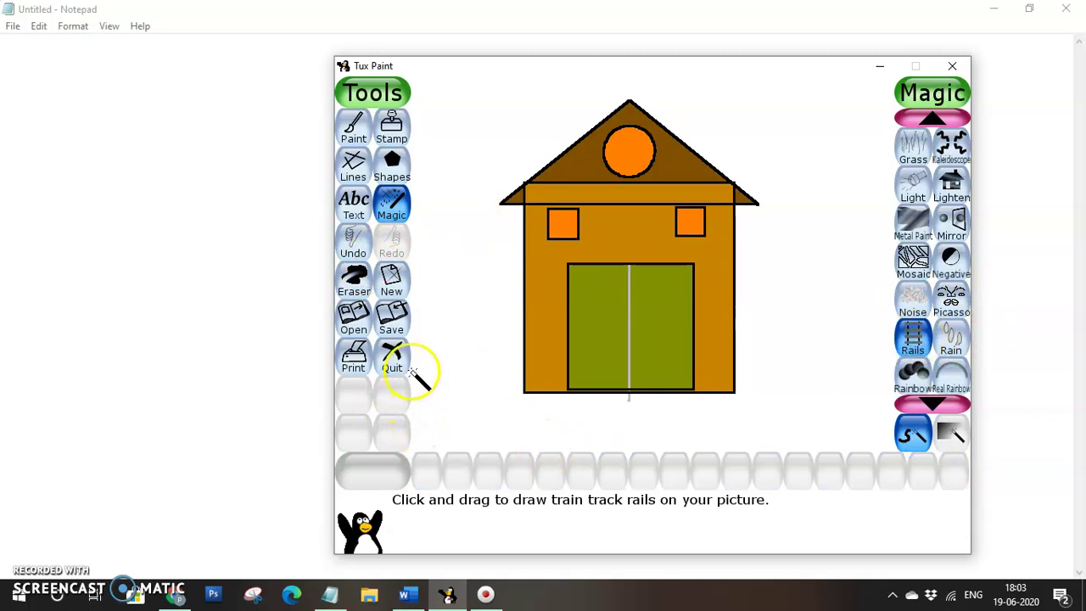
pyautogui.moveTo(413, 373); pyautogui.dragTo(776, 400)
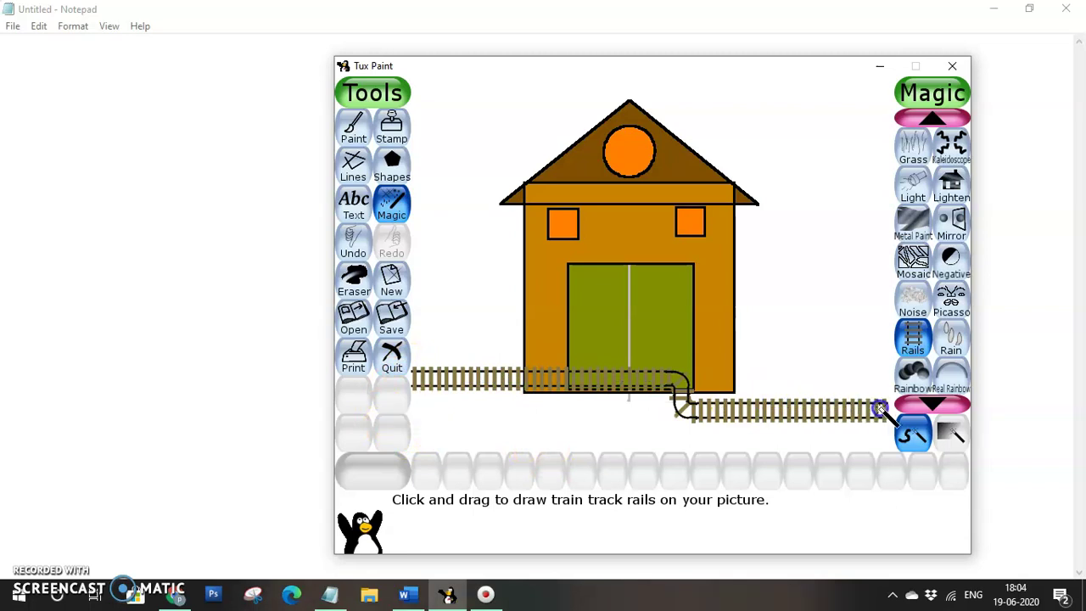
pyautogui.moveTo(773, 331)
pyautogui.mouseDown()
pyautogui.moveTo(855, 311)
pyautogui.moveTo(827, 373)
pyautogui.moveTo(786, 333)
pyautogui.mouseUp()
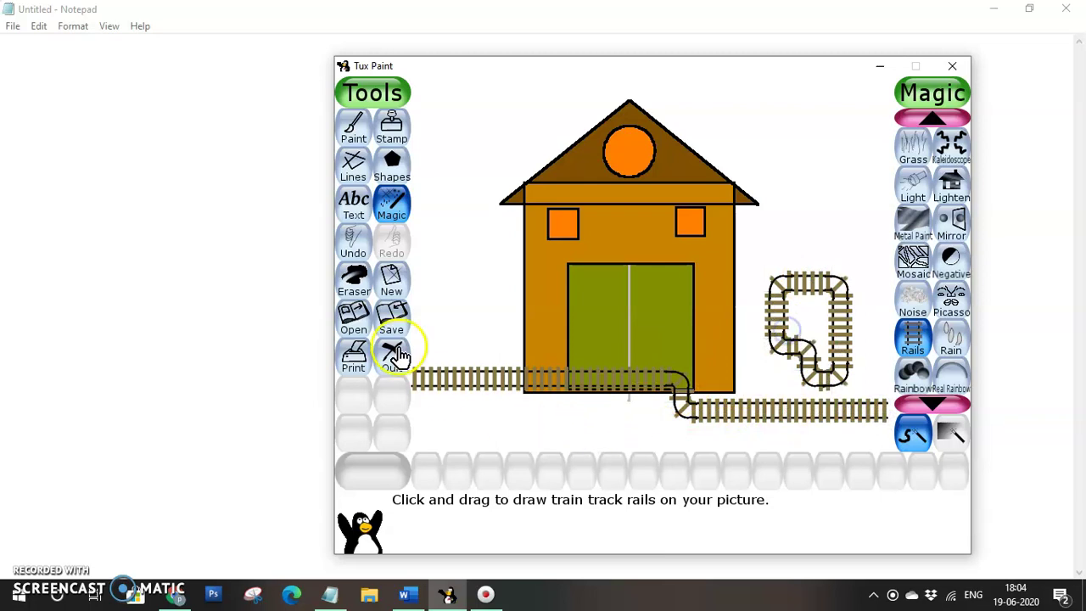
pyautogui.click(353, 244)
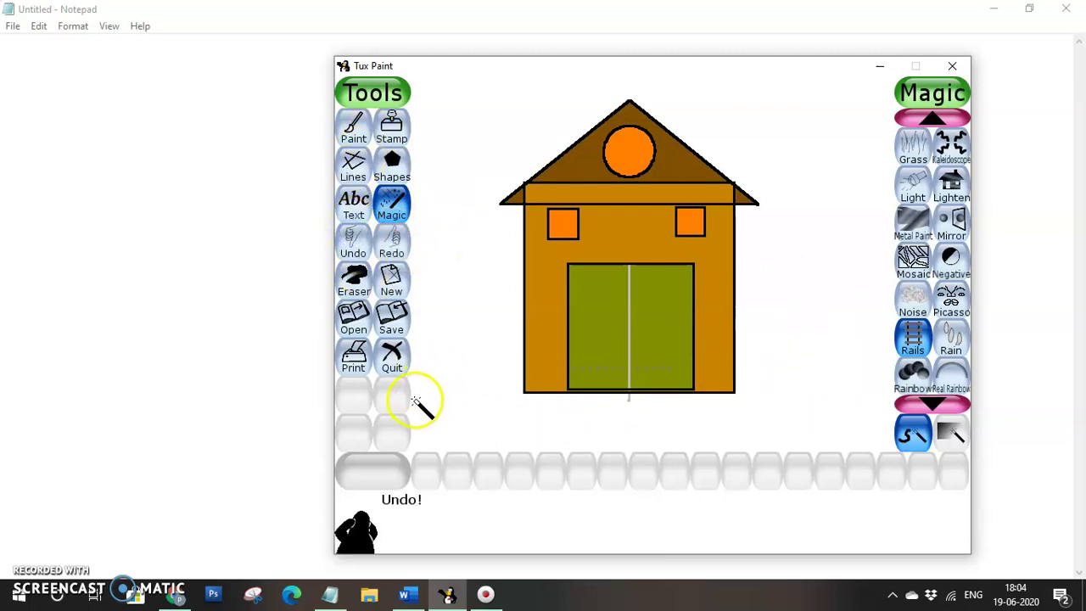
pyautogui.moveTo(417, 401); pyautogui.dragTo(859, 429)
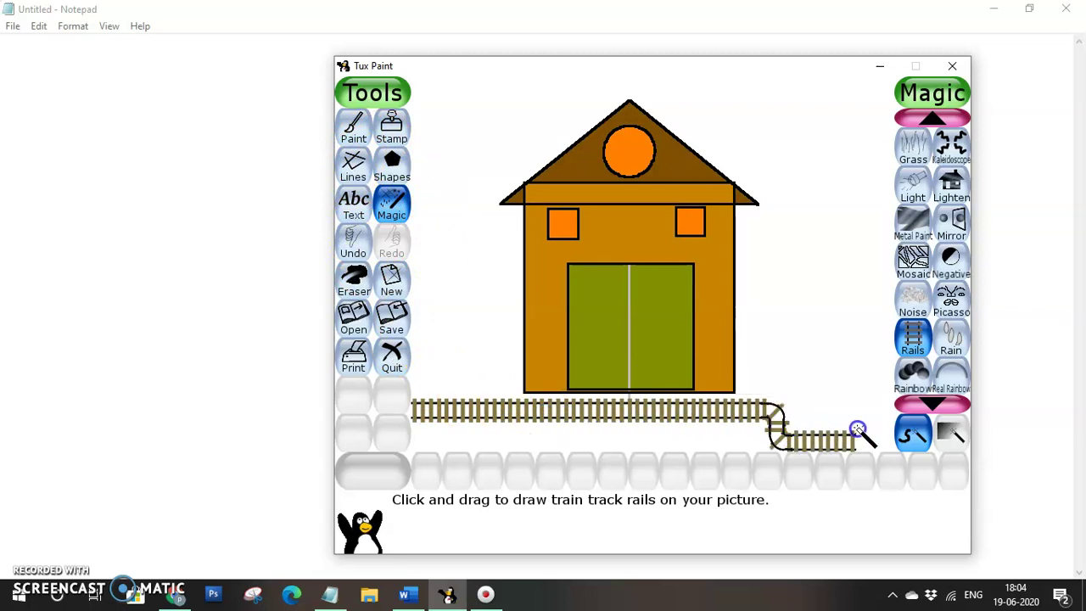
pyautogui.click(352, 244)
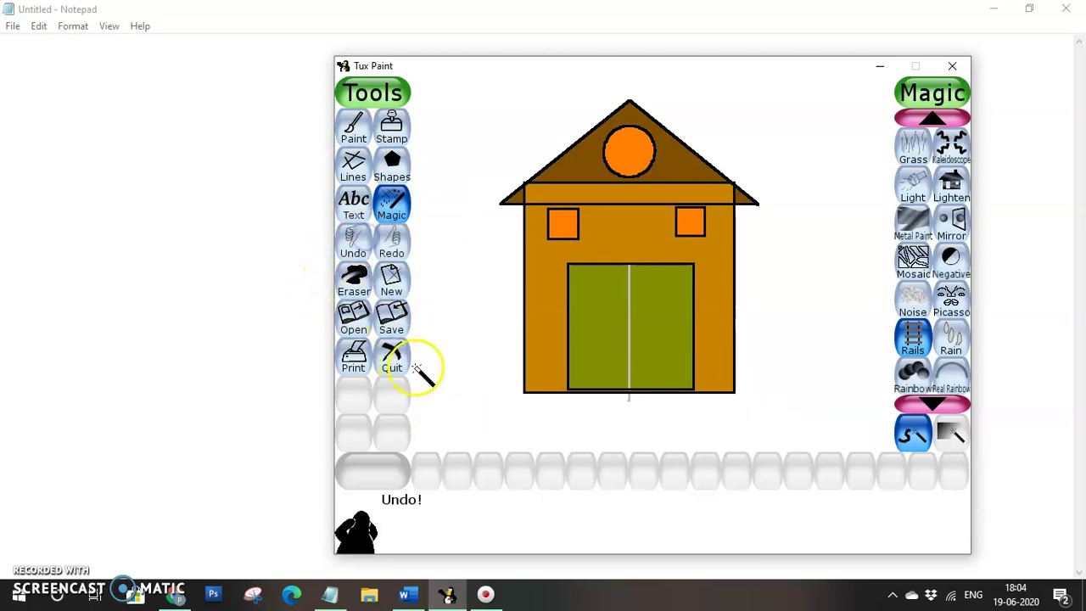
pyautogui.moveTo(416, 375); pyautogui.dragTo(873, 403)
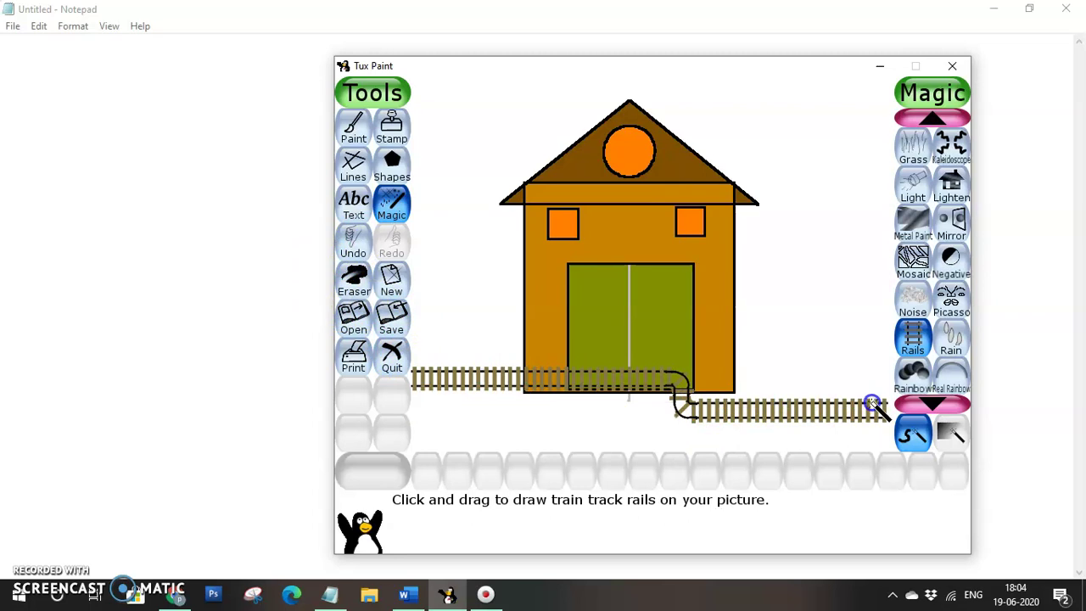
pyautogui.click(353, 244)
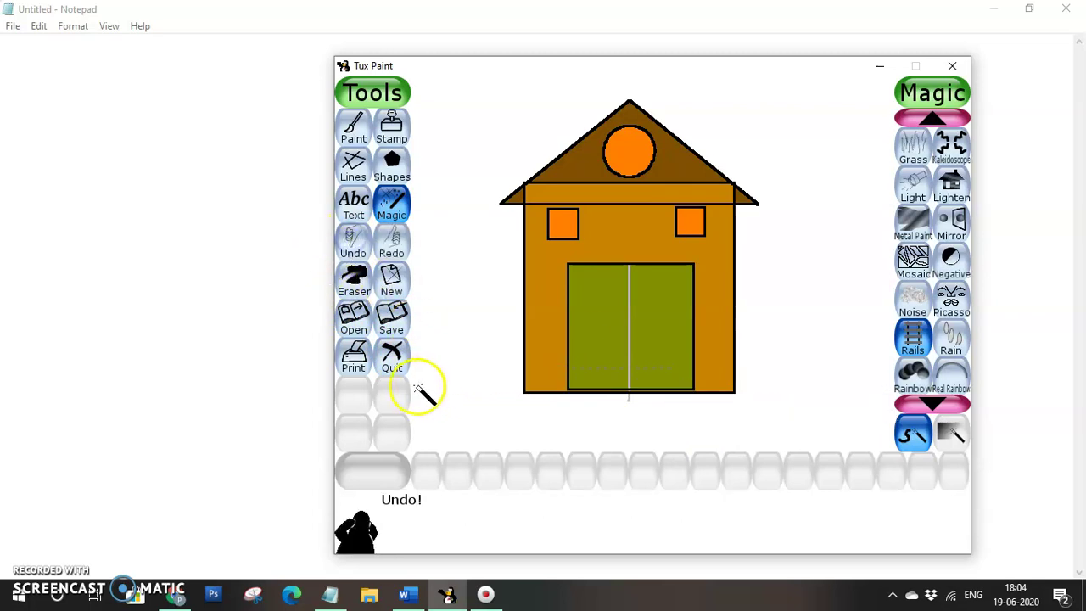
pyautogui.moveTo(426, 368)
pyautogui.mouseDown()
pyautogui.moveTo(418, 386)
pyautogui.moveTo(560, 388)
pyautogui.mouseUp()
pyautogui.moveTo(670, 388); pyautogui.dragTo(791, 389)
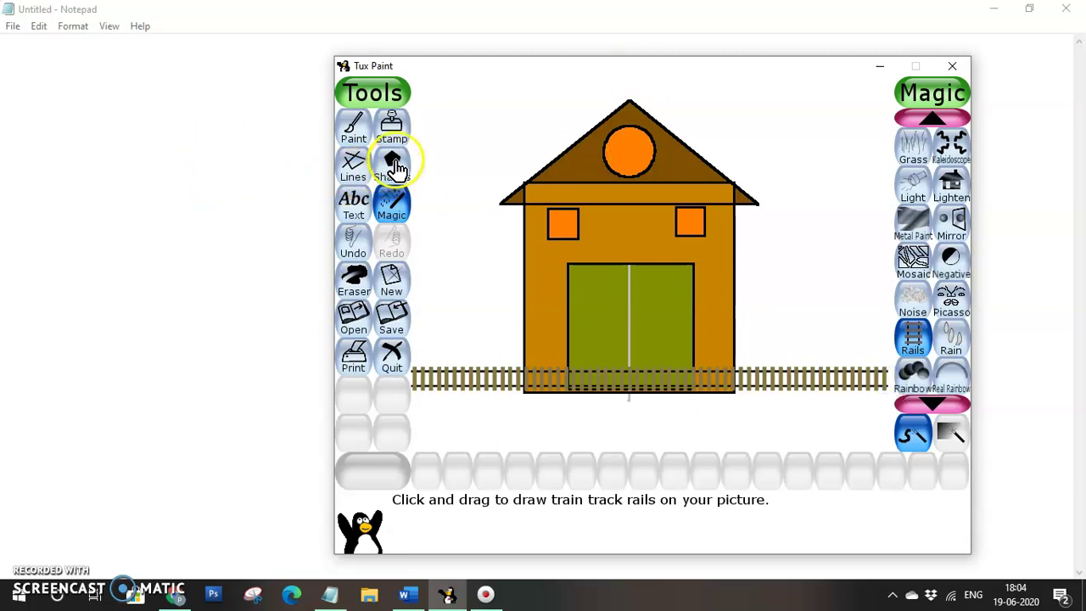
# Stamp the red steam locomotive and a carriage behind it on the track left of the house
pyautogui.click(391, 127)
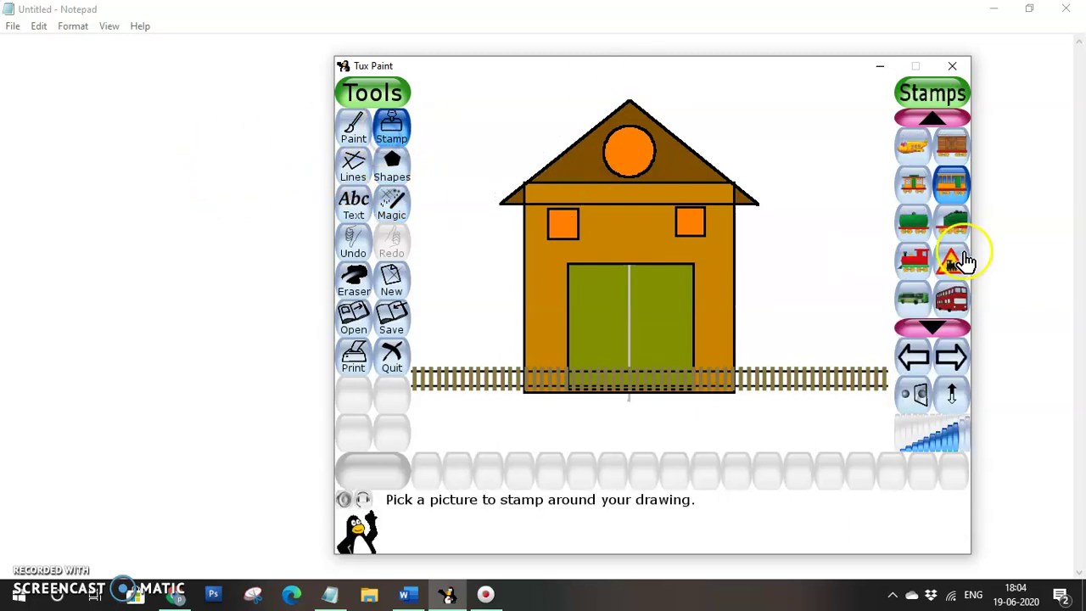
pyautogui.click(915, 263)
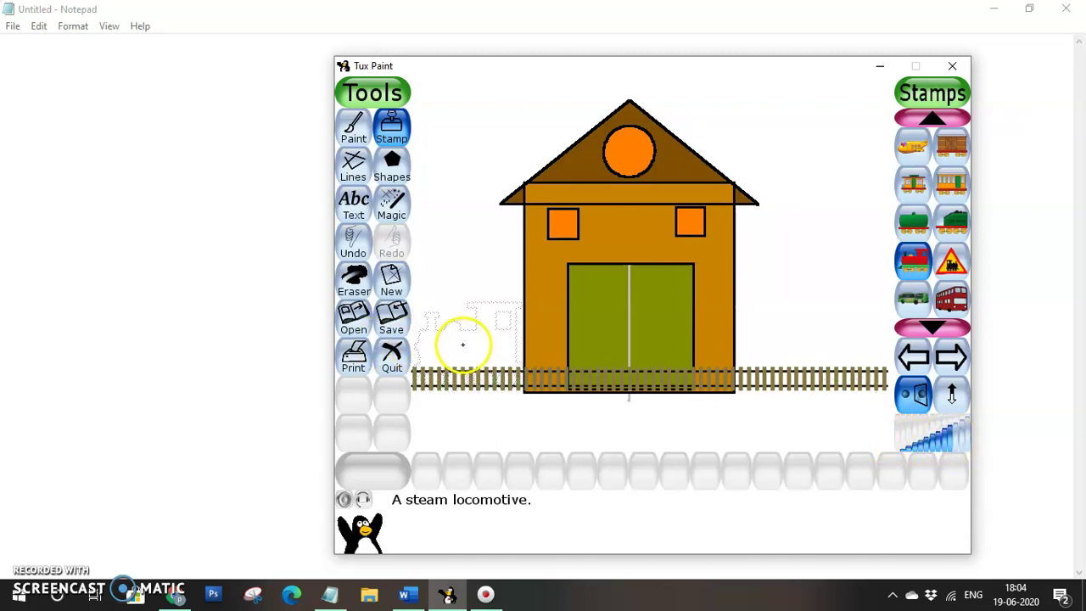
pyautogui.click(462, 343)
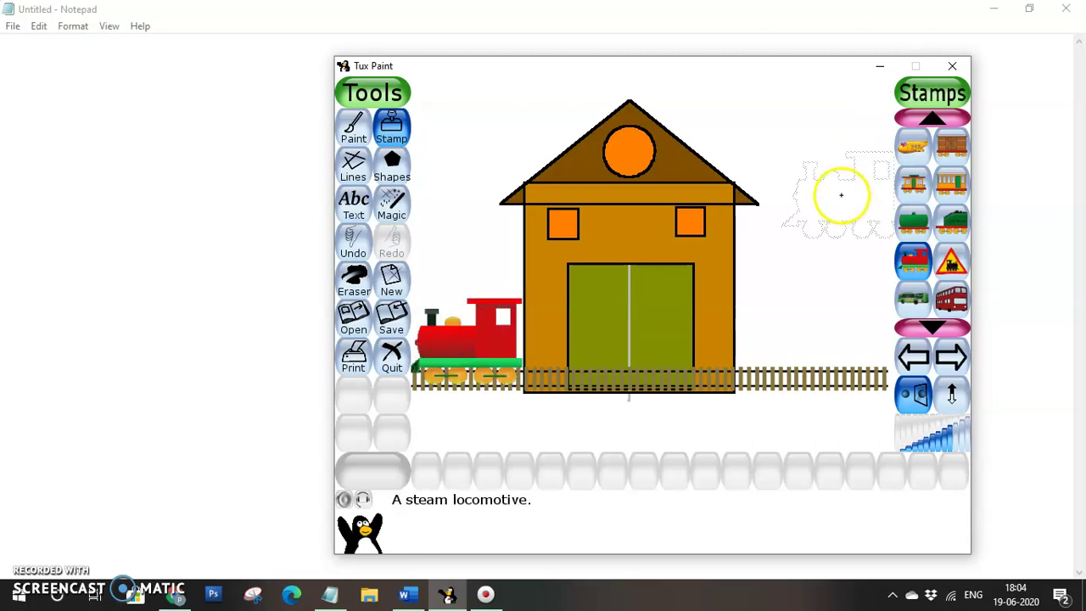
pyautogui.click(913, 185)
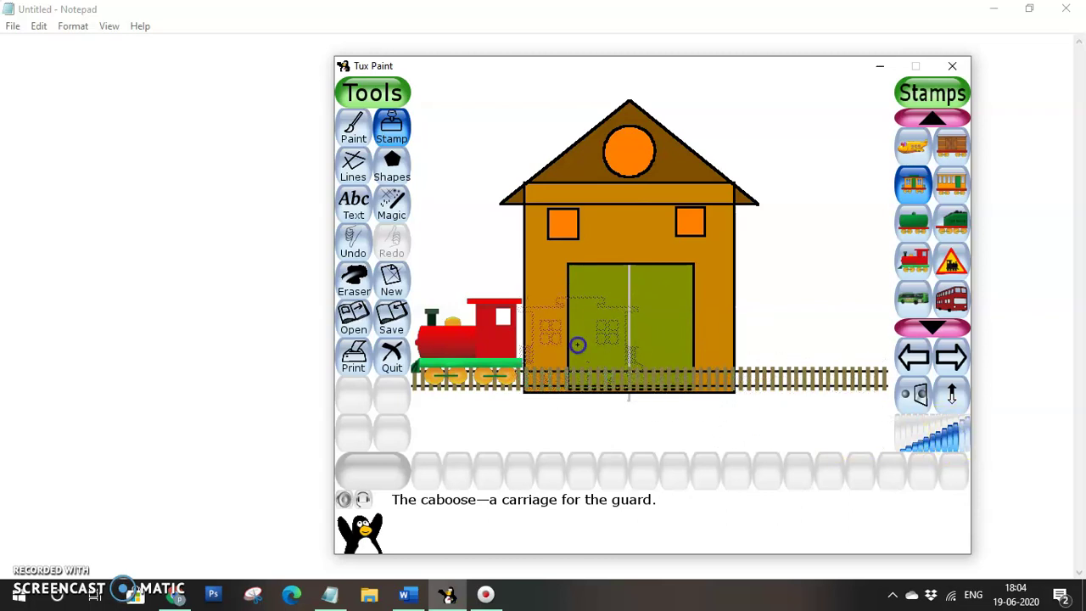
pyautogui.click(577, 345)
# Stamp an enlarged passenger carriage behind the first carriage
pyautogui.click(951, 185)
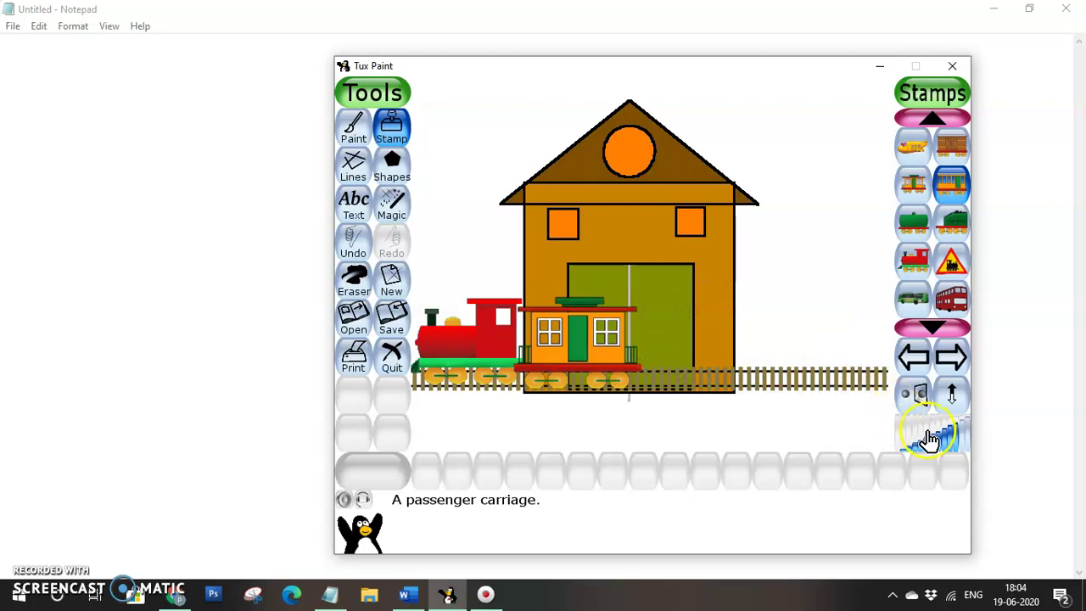
pyautogui.click(954, 445)
pyautogui.click(706, 341)
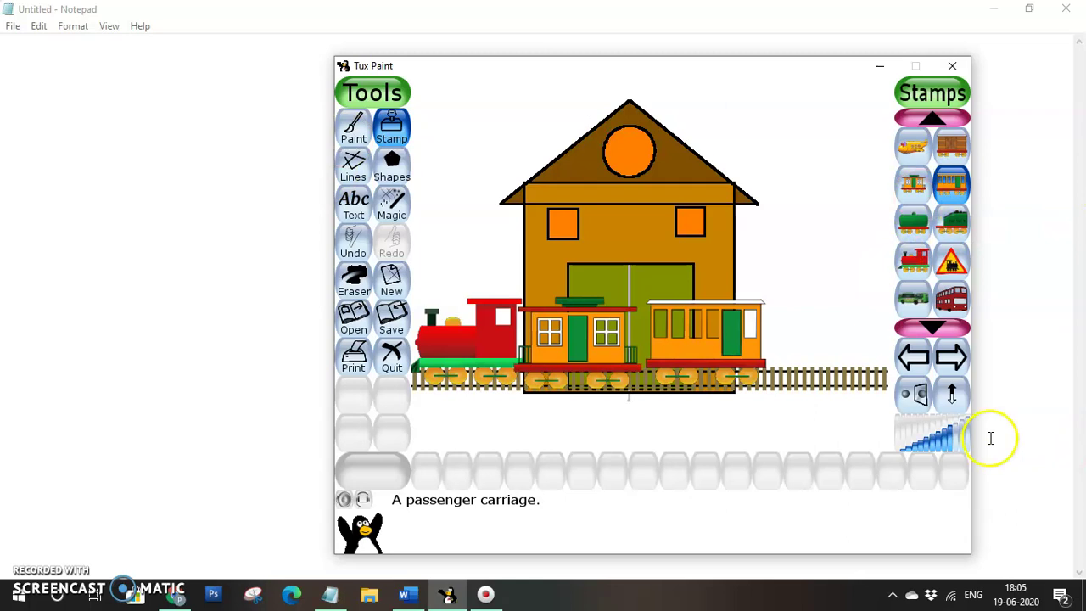
# Stamp penguins in the new carriage's window and in the red engine's cab
pyautogui.click(950, 360)
pyautogui.click(950, 361)
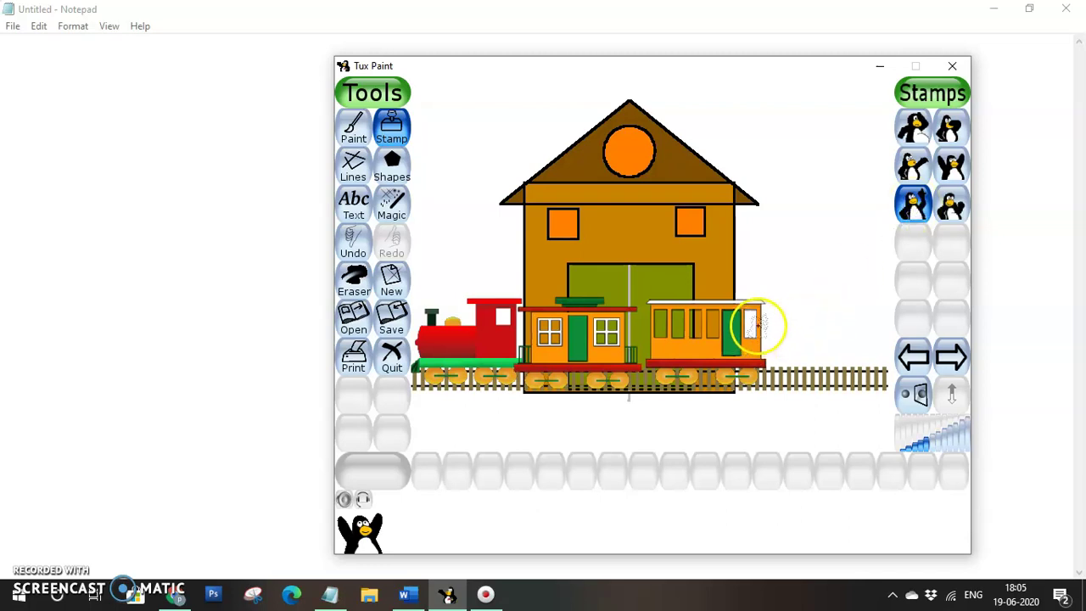
pyautogui.click(750, 321)
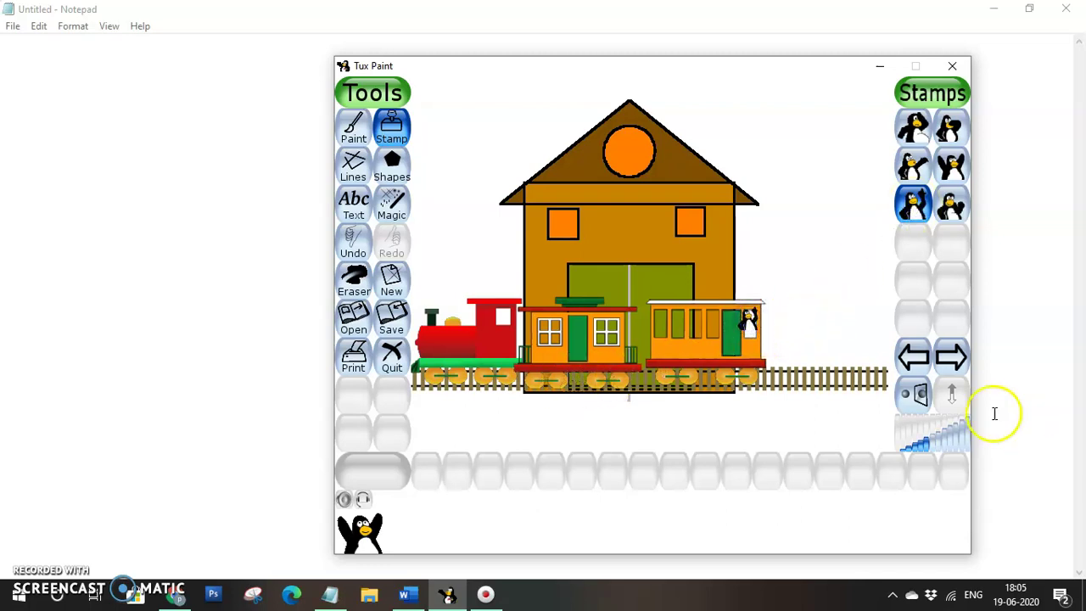
pyautogui.click(952, 167)
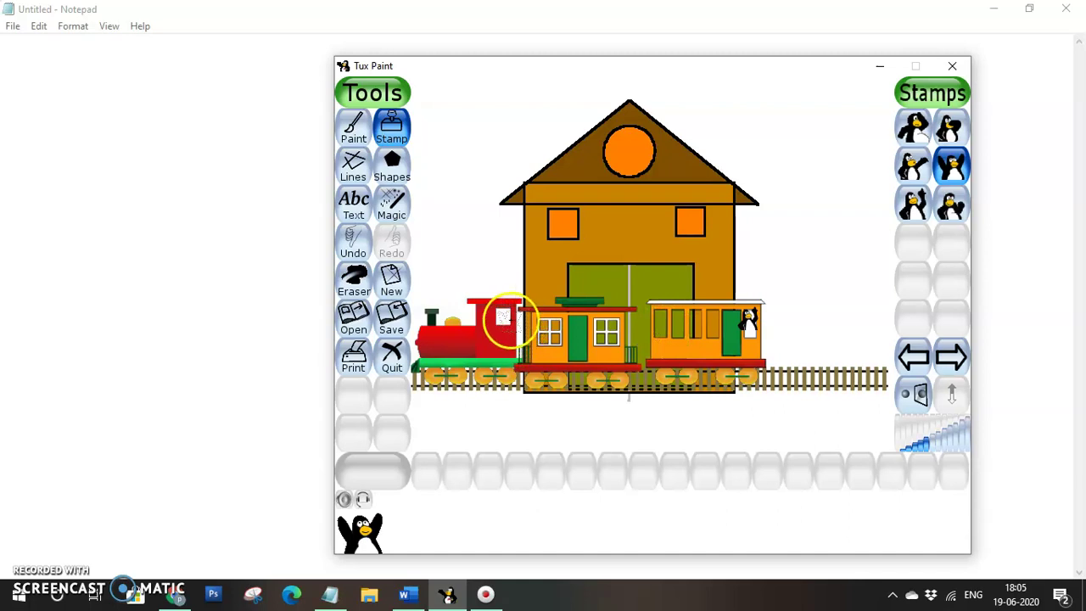
pyautogui.click(503, 319)
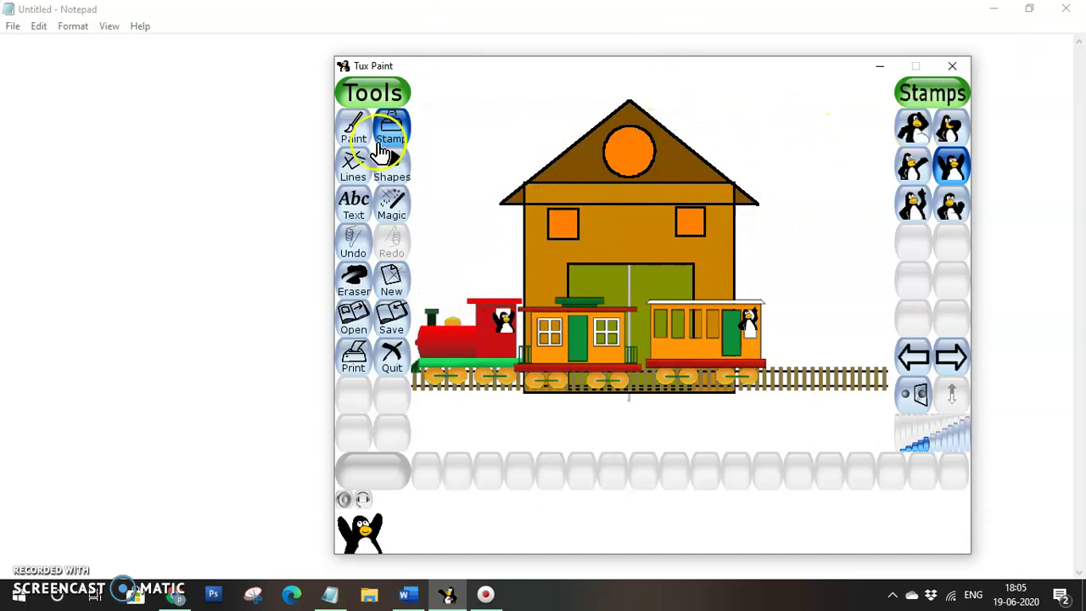
# Fill the white background with a custom light sky-blue using Magic Fill
pyautogui.click(392, 210)
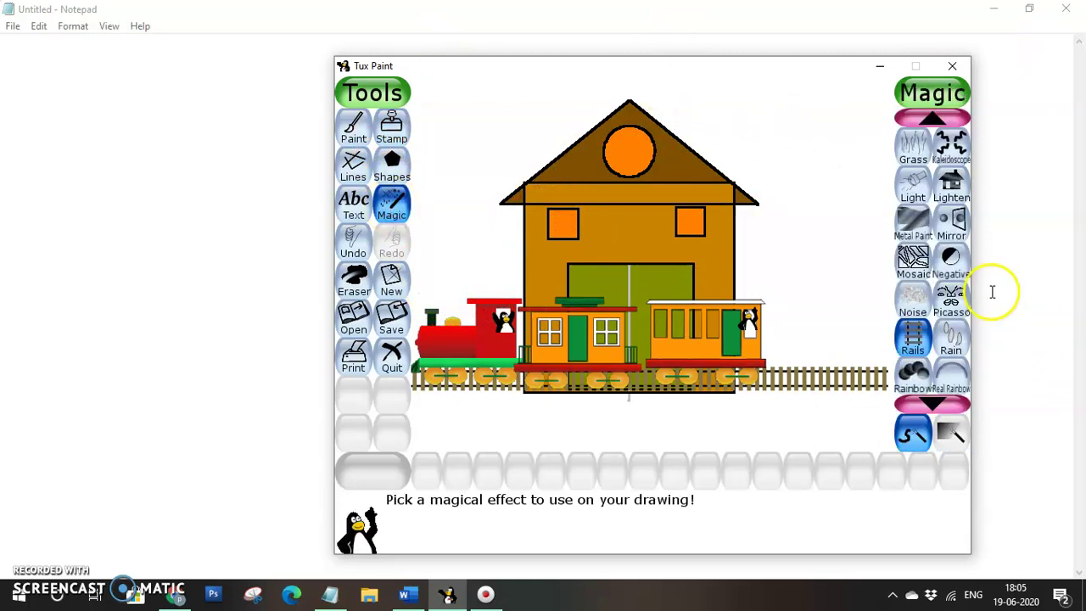
pyautogui.scroll(1, 949, 263)
pyautogui.click(951, 227)
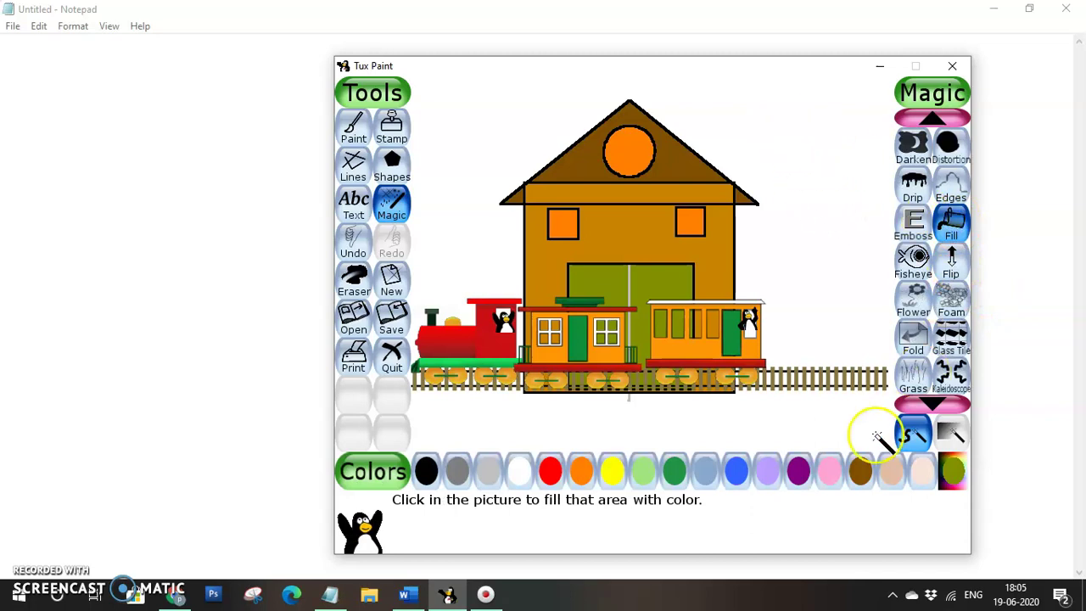
pyautogui.click(738, 471)
pyautogui.click(956, 475)
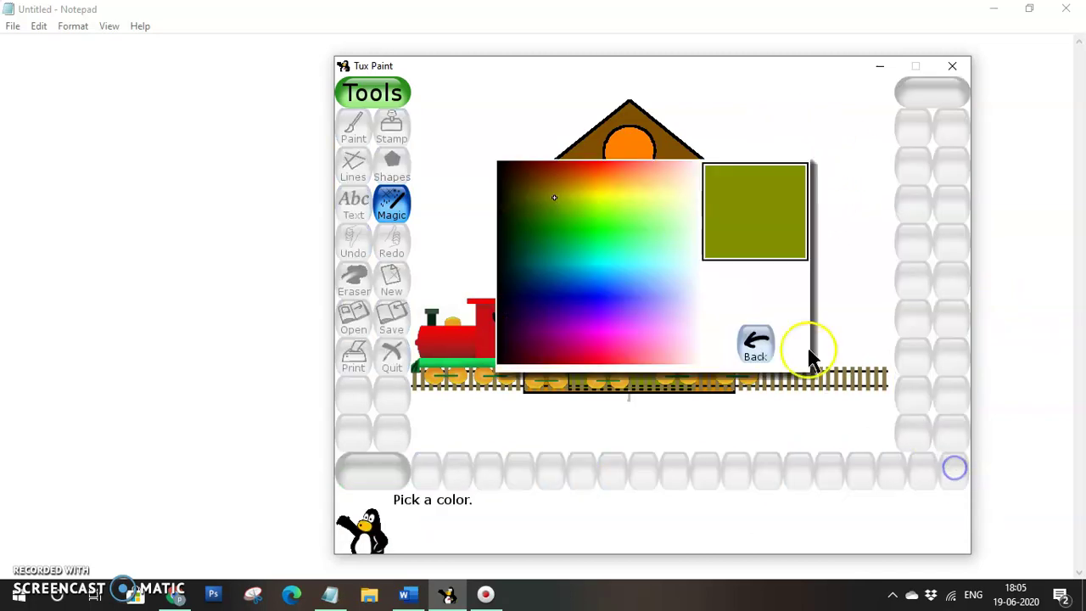
pyautogui.click(648, 262)
pyautogui.click(754, 344)
pyautogui.click(779, 119)
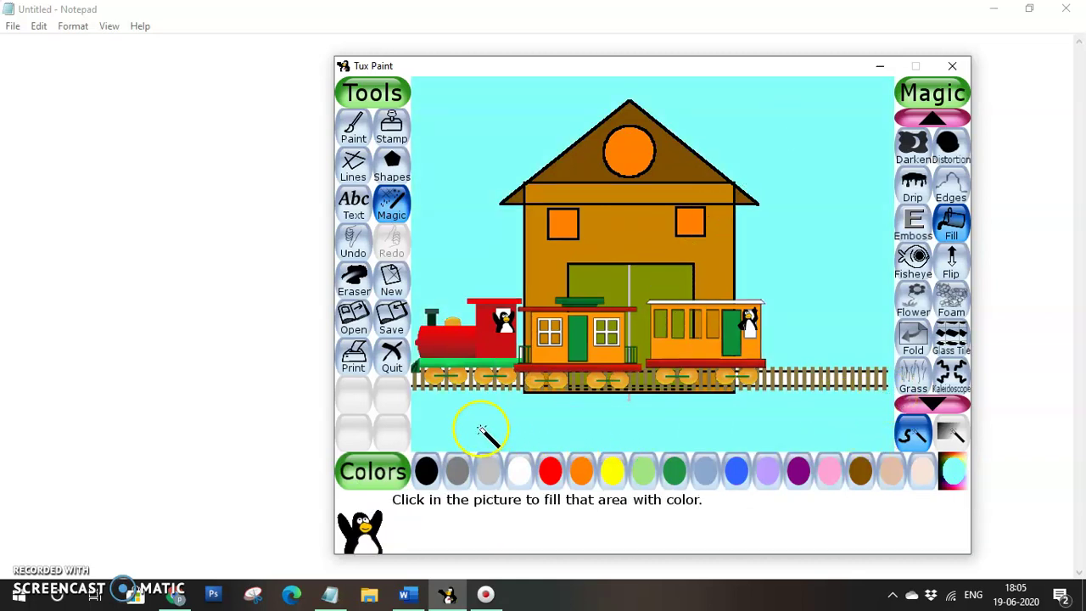
# Paint dark green Magic Grass along the bottom of the picture
pyautogui.click(911, 382)
pyautogui.click(676, 472)
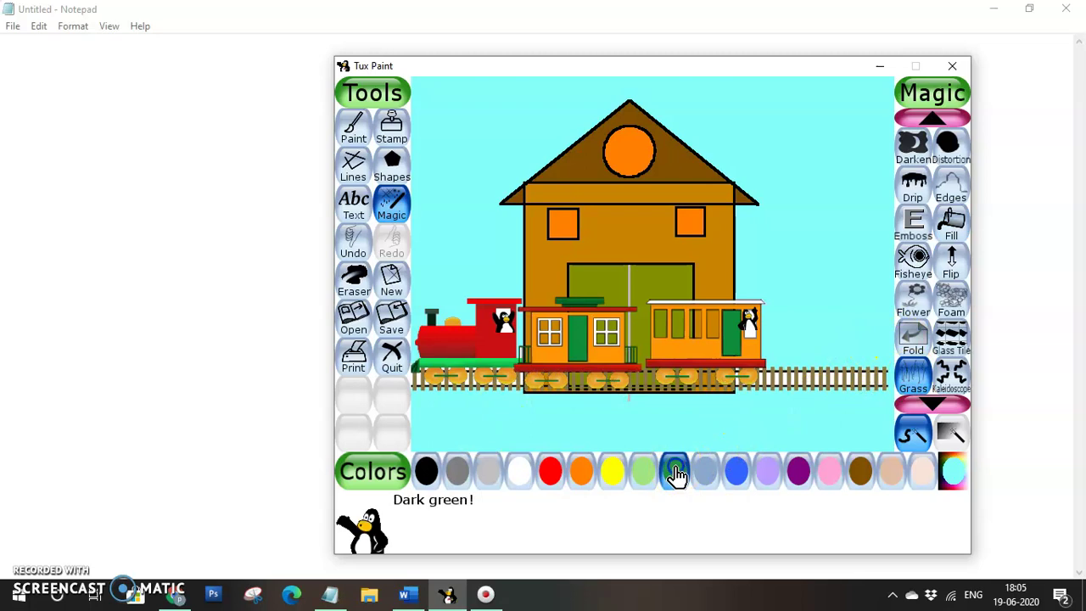
pyautogui.moveTo(438, 360)
pyautogui.mouseDown()
pyautogui.moveTo(882, 440)
pyautogui.moveTo(412, 407)
pyautogui.moveTo(869, 402)
pyautogui.mouseUp()
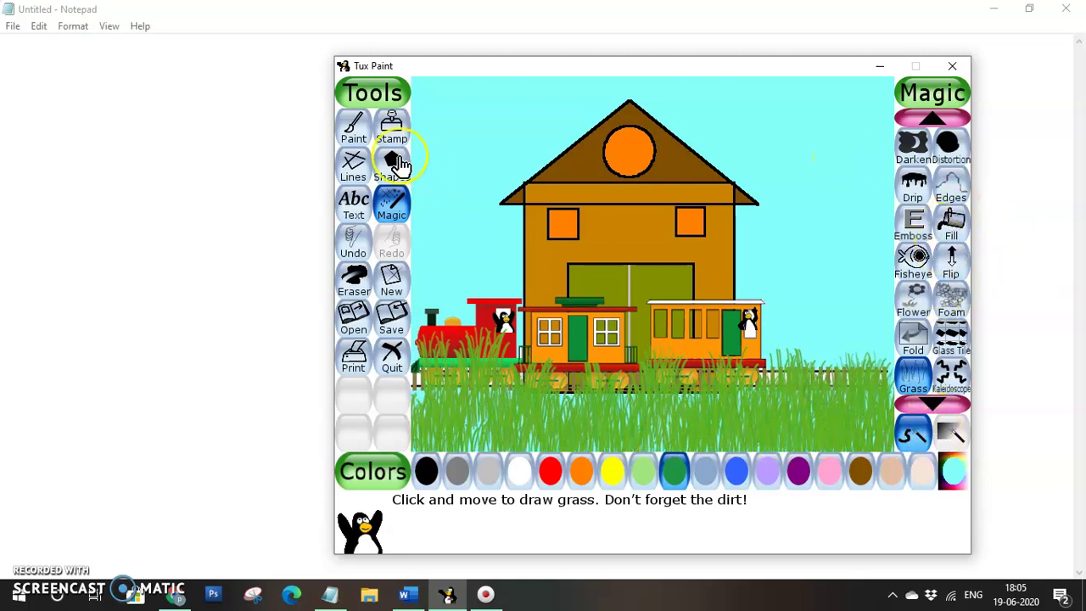
# Find The Sun stamp and place it in the upper-right sky
pyautogui.click(391, 127)
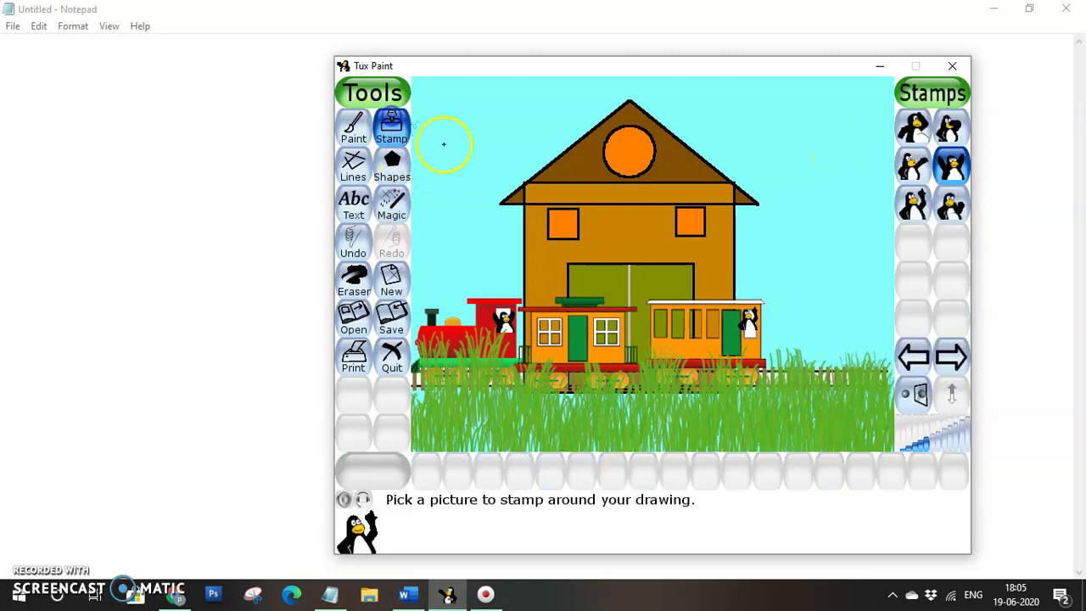
pyautogui.click(951, 358)
pyautogui.click(951, 358)
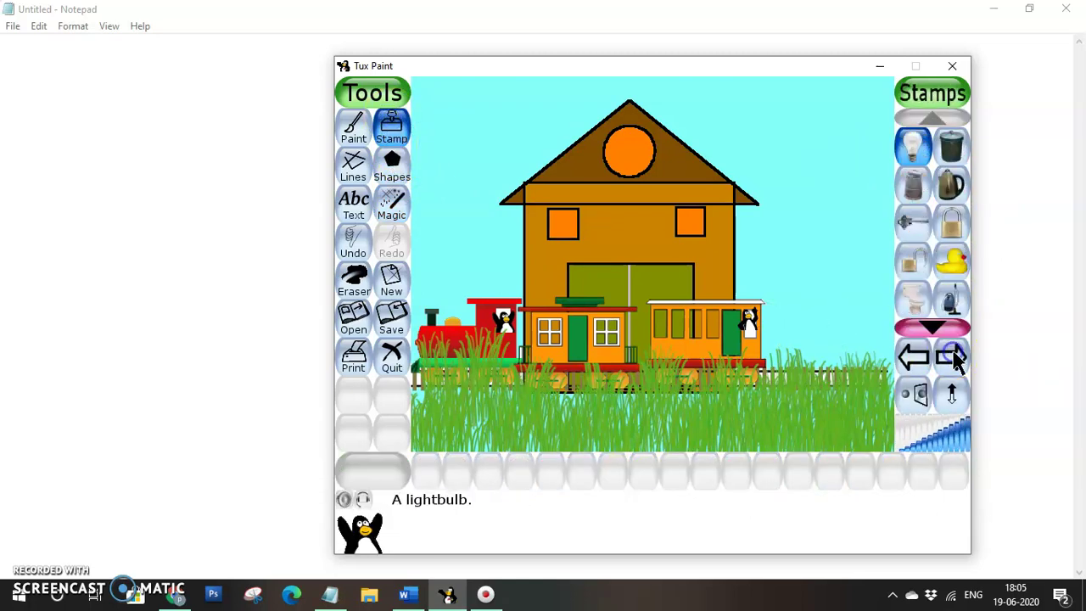
pyautogui.click(952, 358)
pyautogui.click(951, 358)
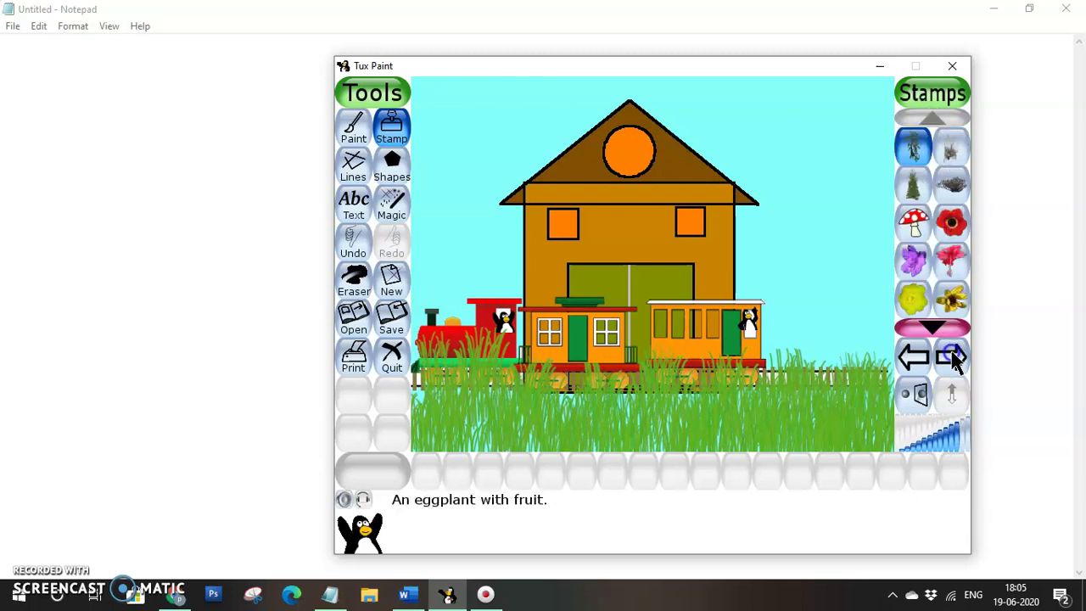
pyautogui.click(951, 358)
pyautogui.click(952, 358)
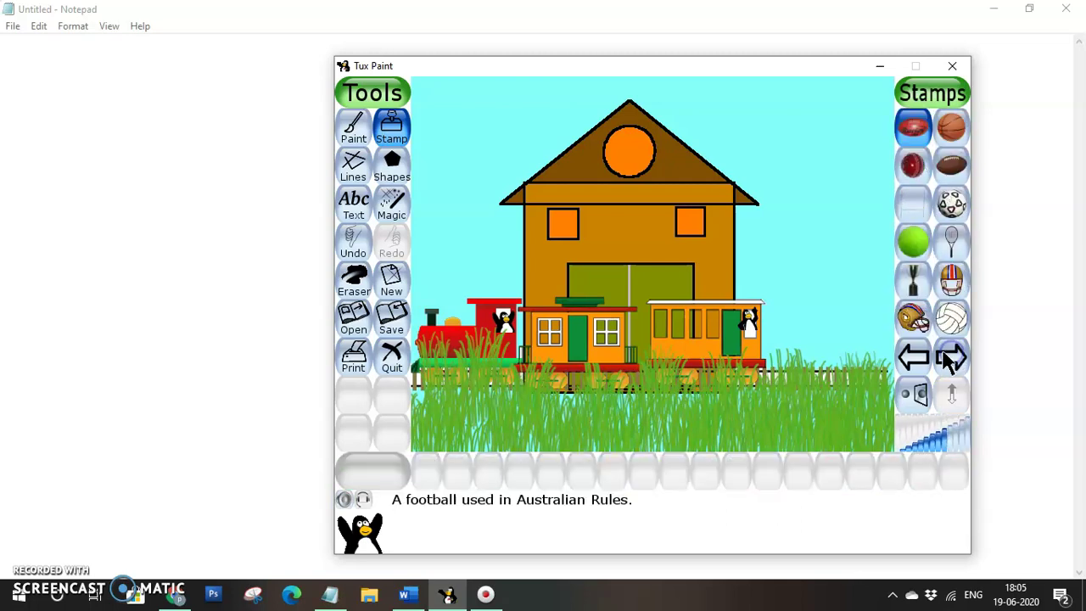
pyautogui.click(911, 358)
pyautogui.click(915, 264)
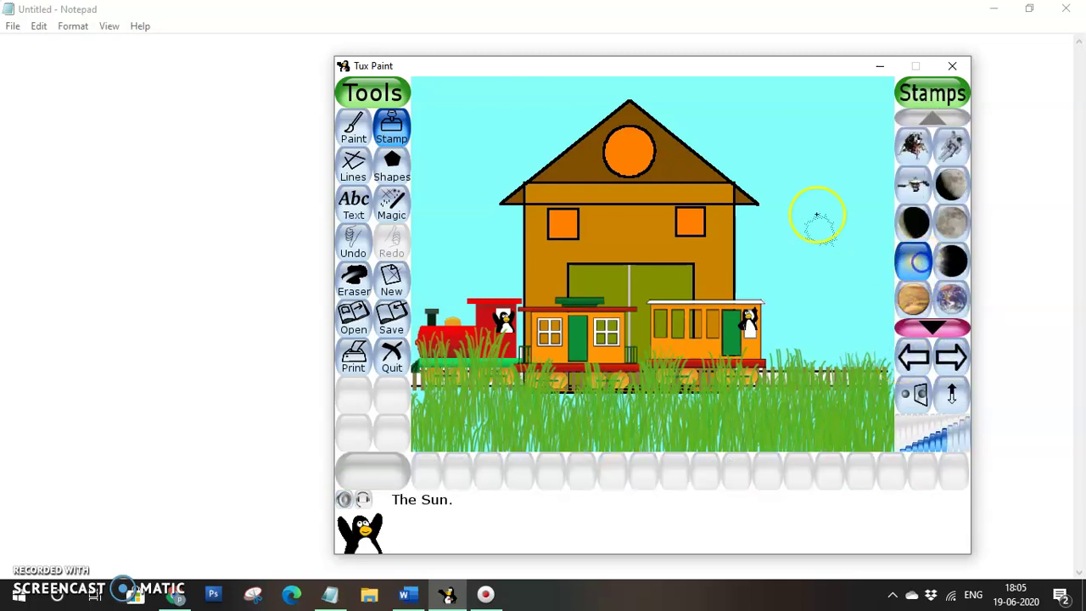
pyautogui.click(816, 125)
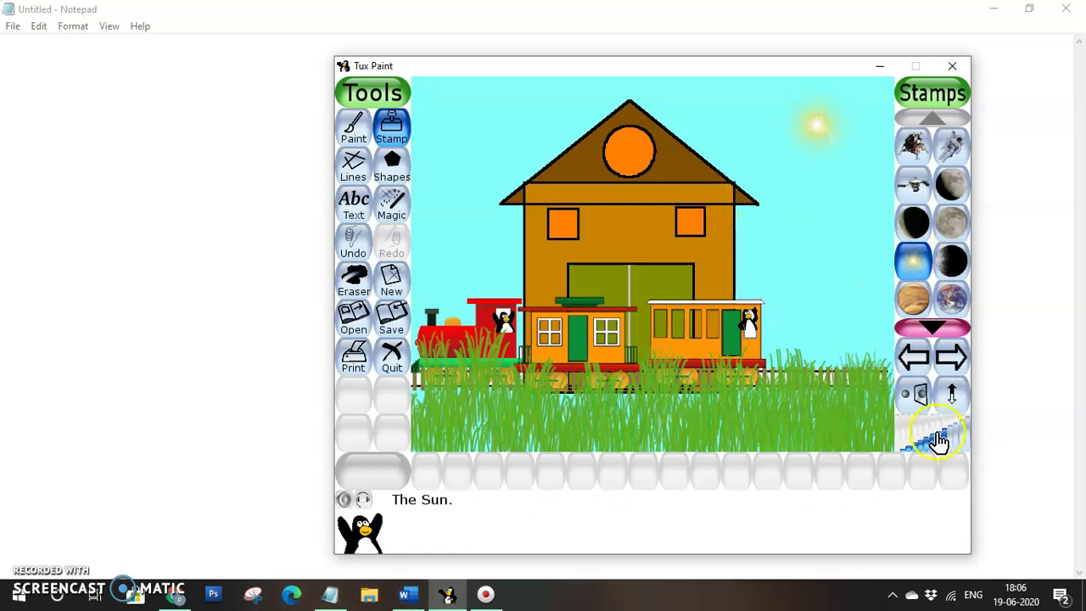
# Replace the sun with a larger one in the upper-right sky
pyautogui.click(352, 250)
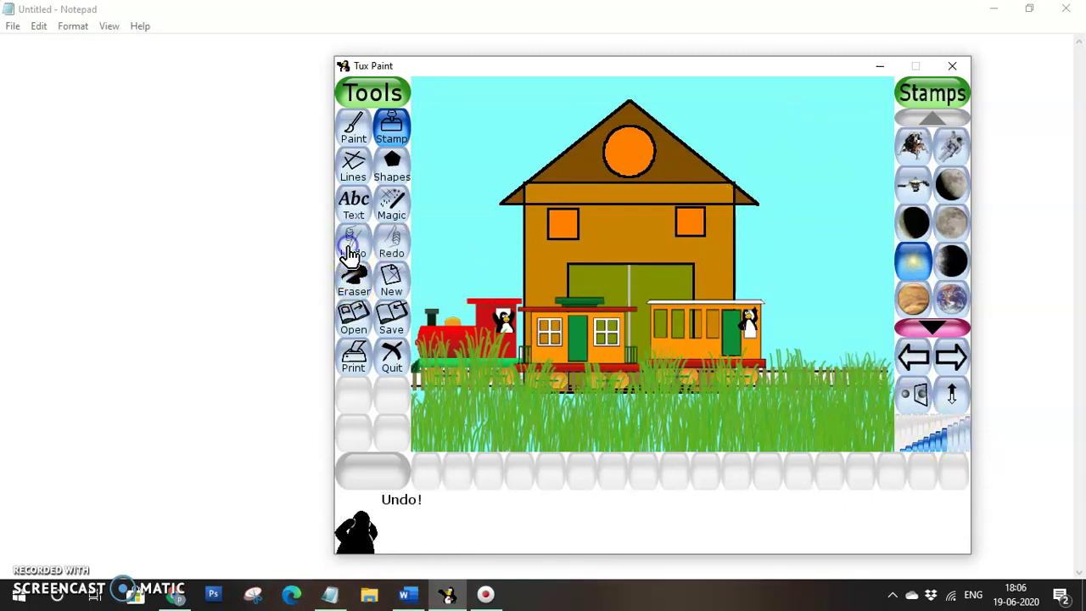
pyautogui.click(947, 436)
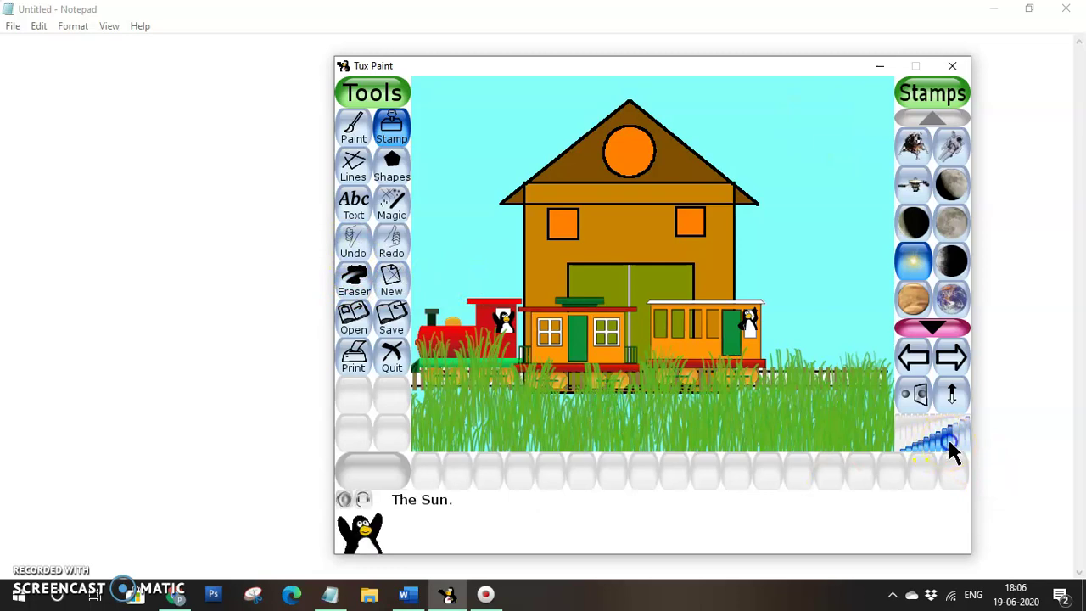
pyautogui.click(843, 157)
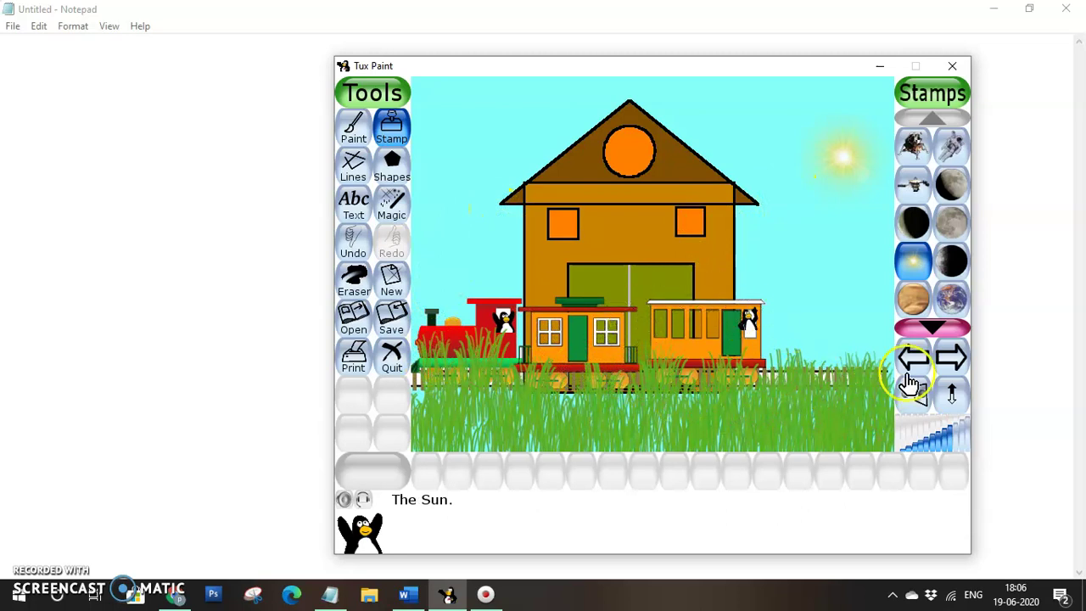
# Page back to the train stamps and stamp a passenger carriage right of the second carriage
pyautogui.click(391, 129)
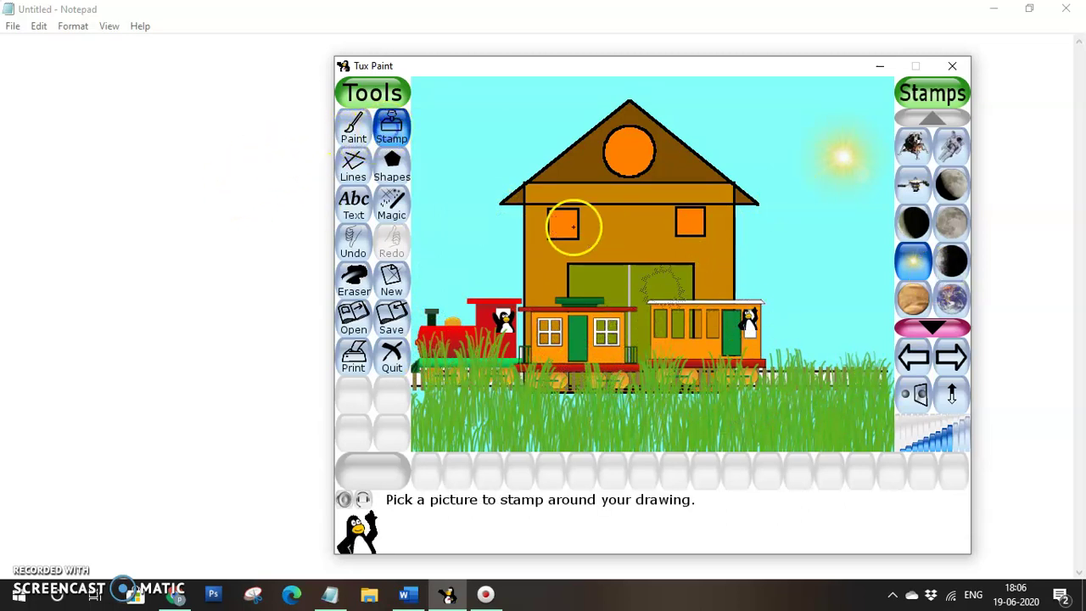
pyautogui.click(908, 360)
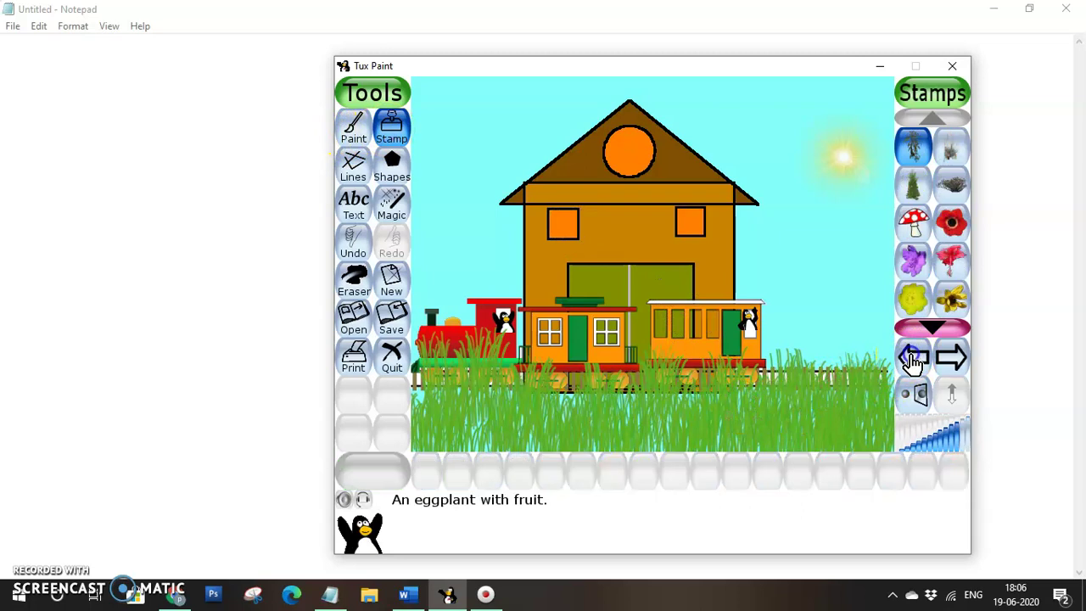
pyautogui.click(907, 360)
pyautogui.click(911, 360)
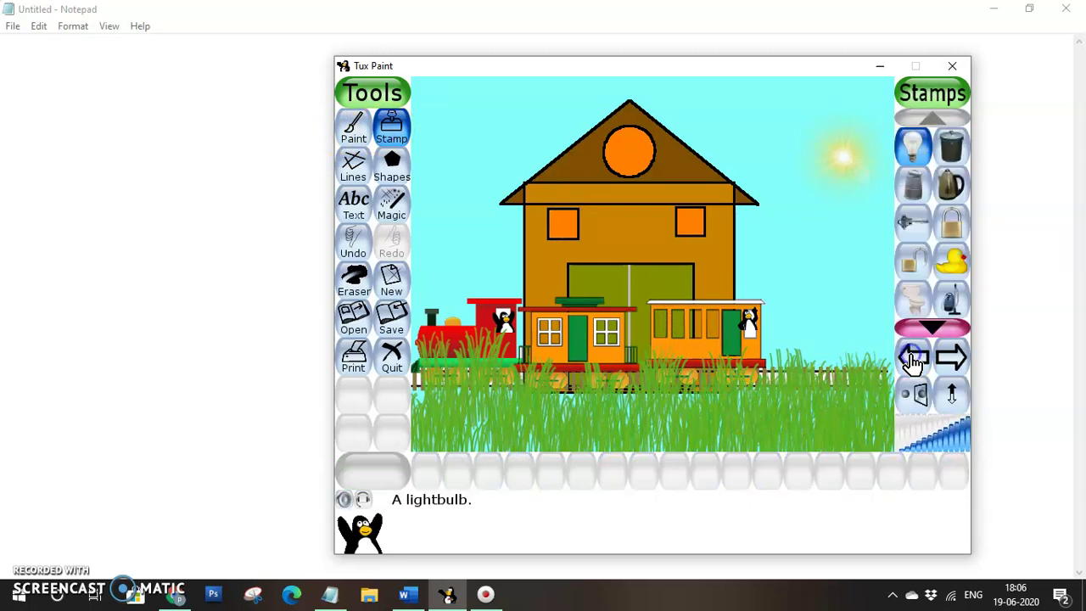
pyautogui.click(912, 360)
pyautogui.click(912, 360)
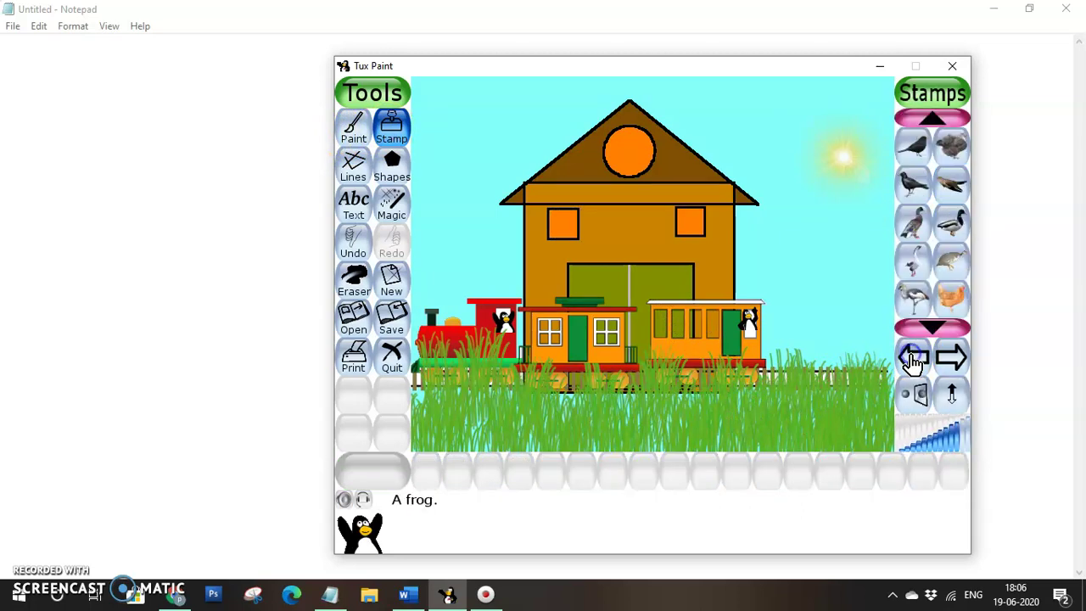
pyautogui.click(912, 360)
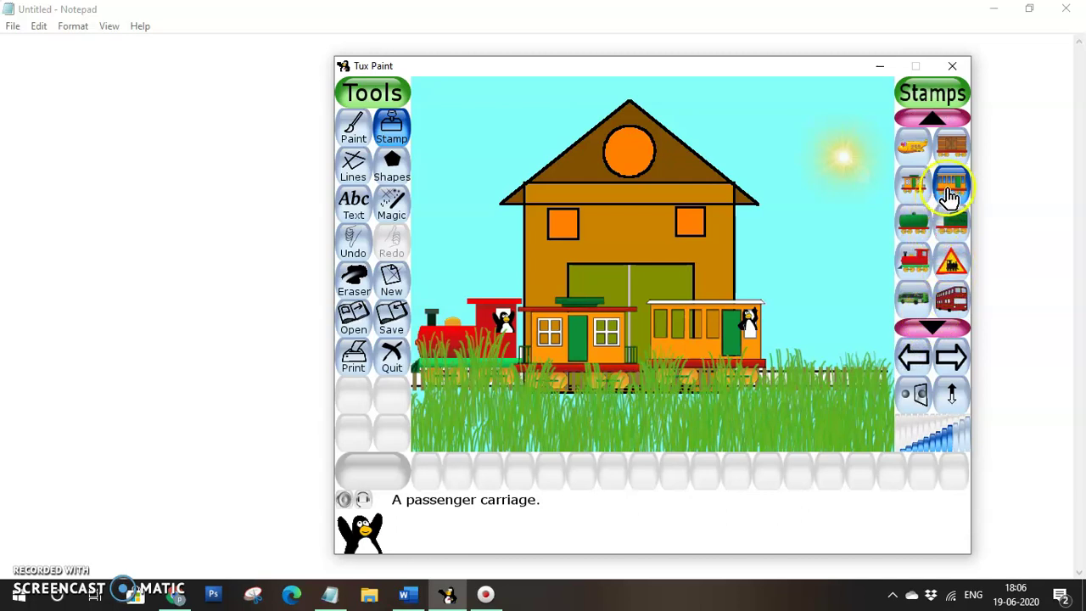
pyautogui.click(827, 339)
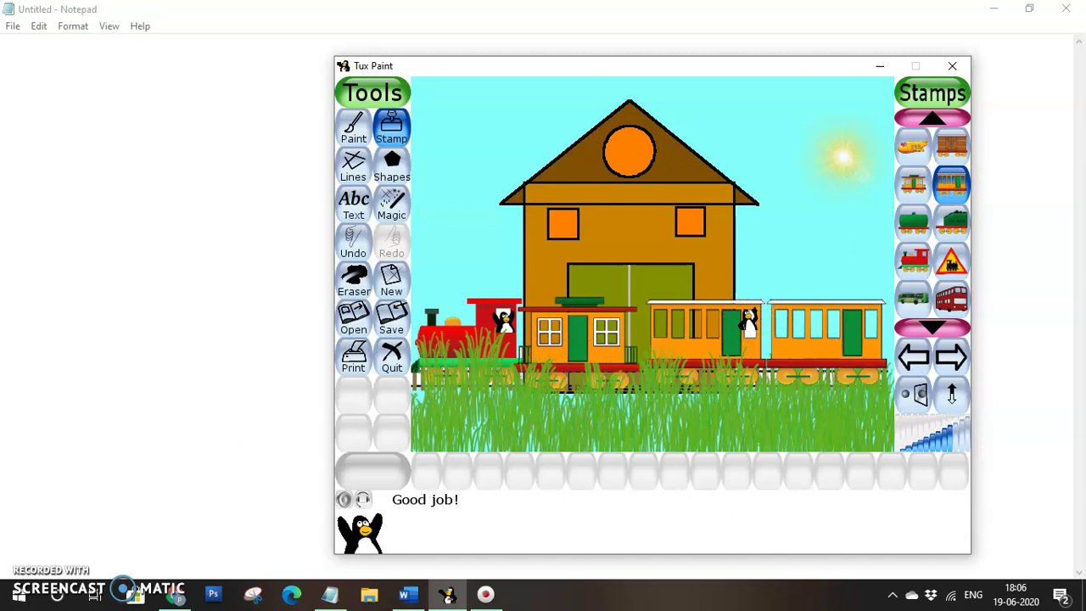